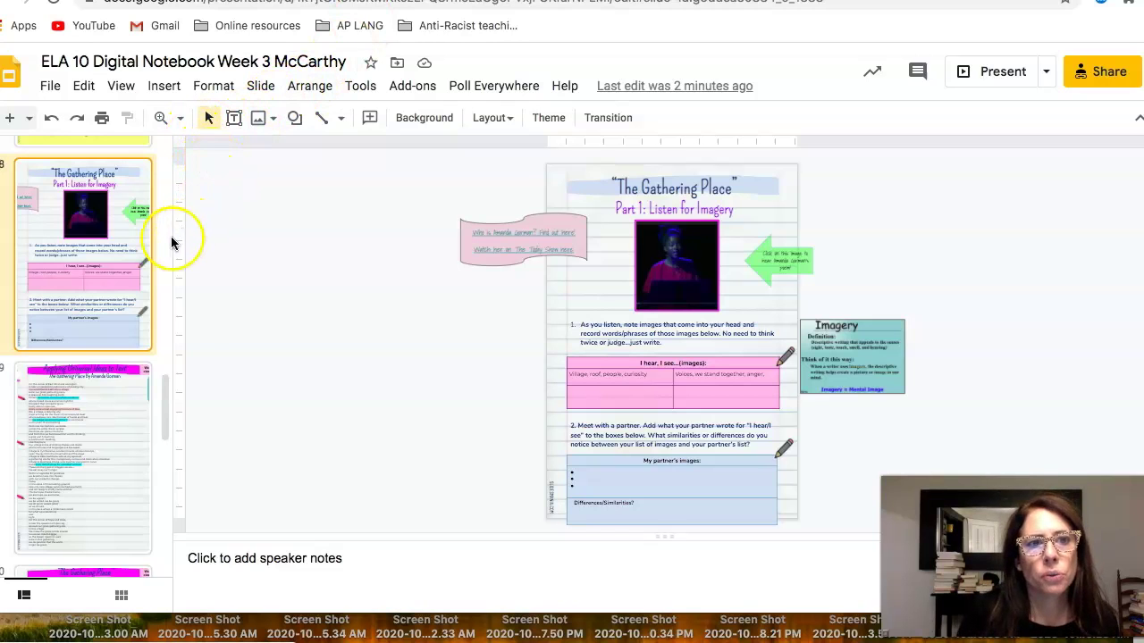
Go to slide 3, the October 5 – October 9 Exit Tickets slide, in the filmstrip.
scroll(143, 243, "down", 4)
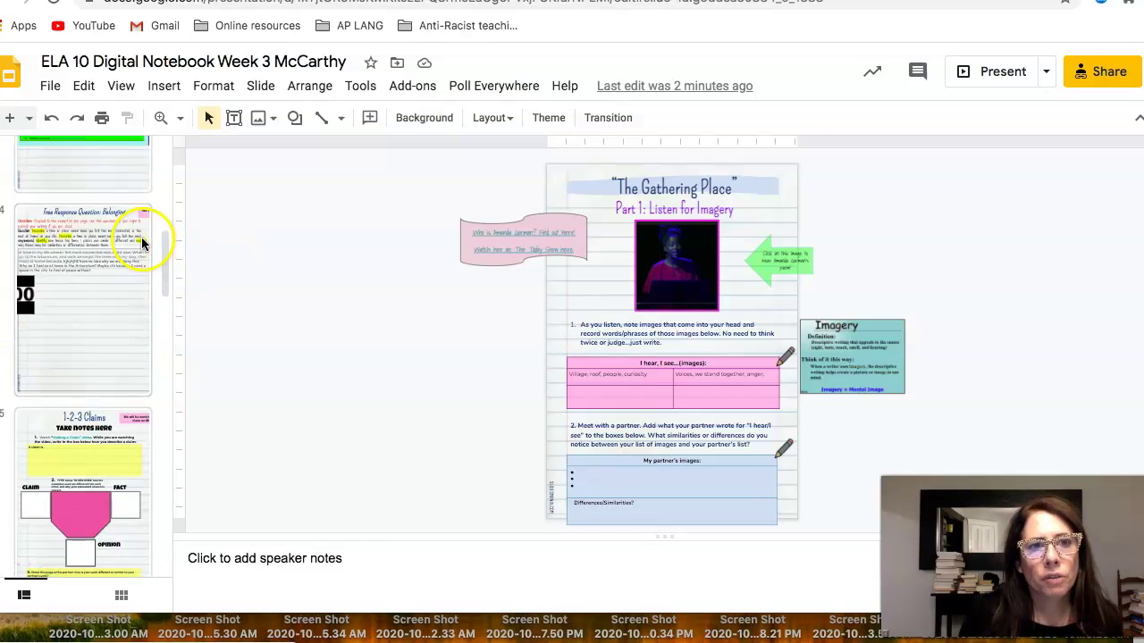
left_click_drag(169, 247, 171, 138)
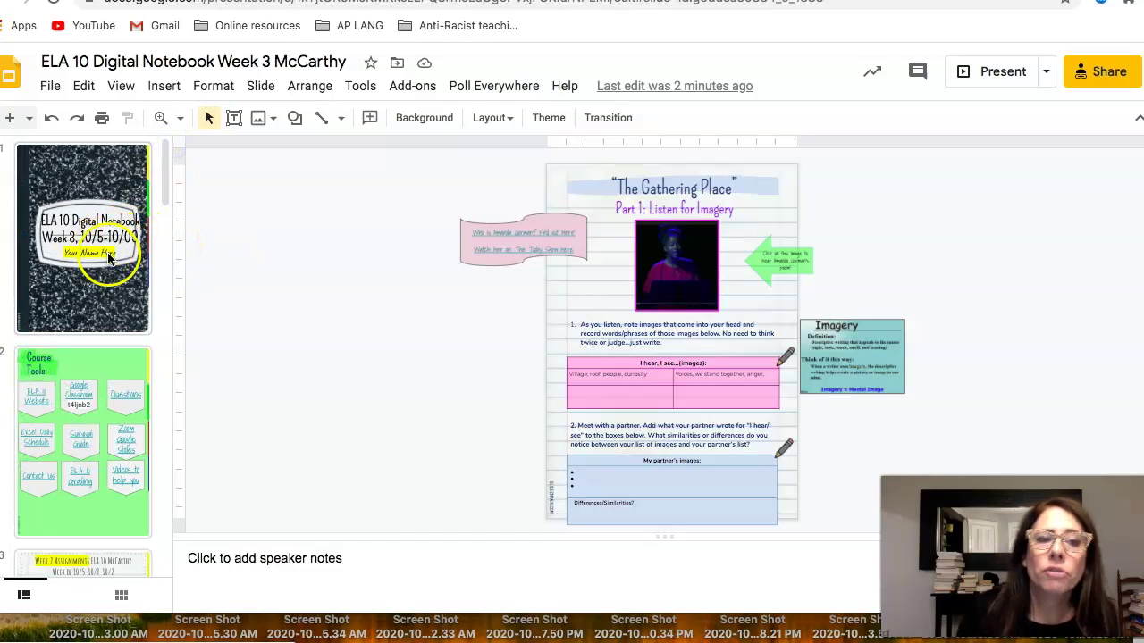
scroll(131, 308, "down", 10)
scroll(131, 308, "up", 7)
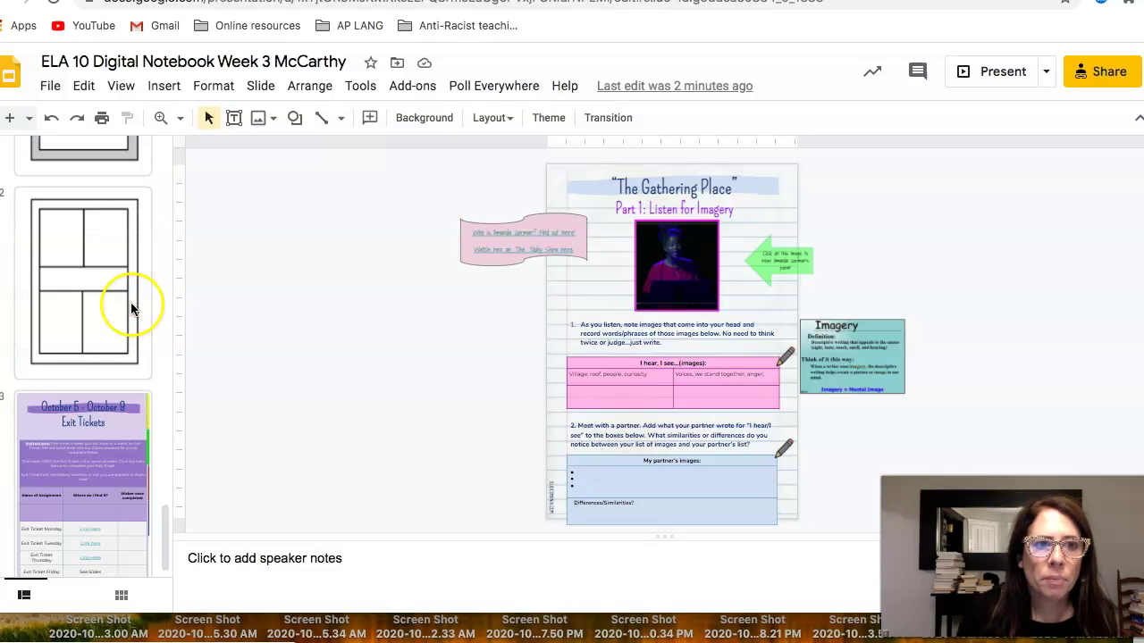
left_click(125, 418)
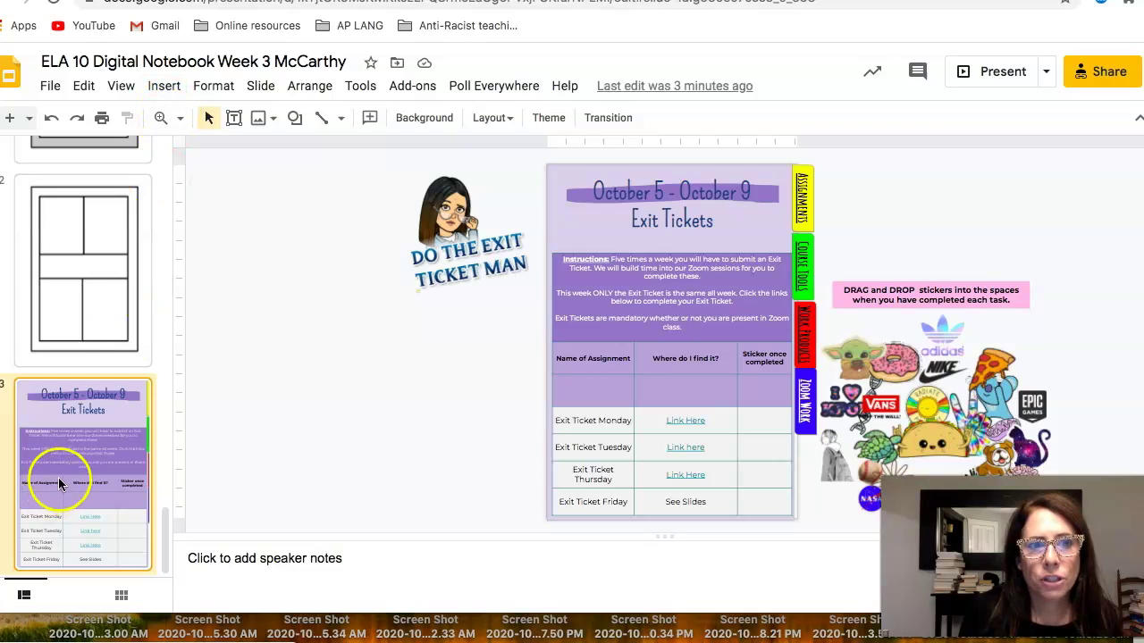
scroll(60, 472, "down", 15)
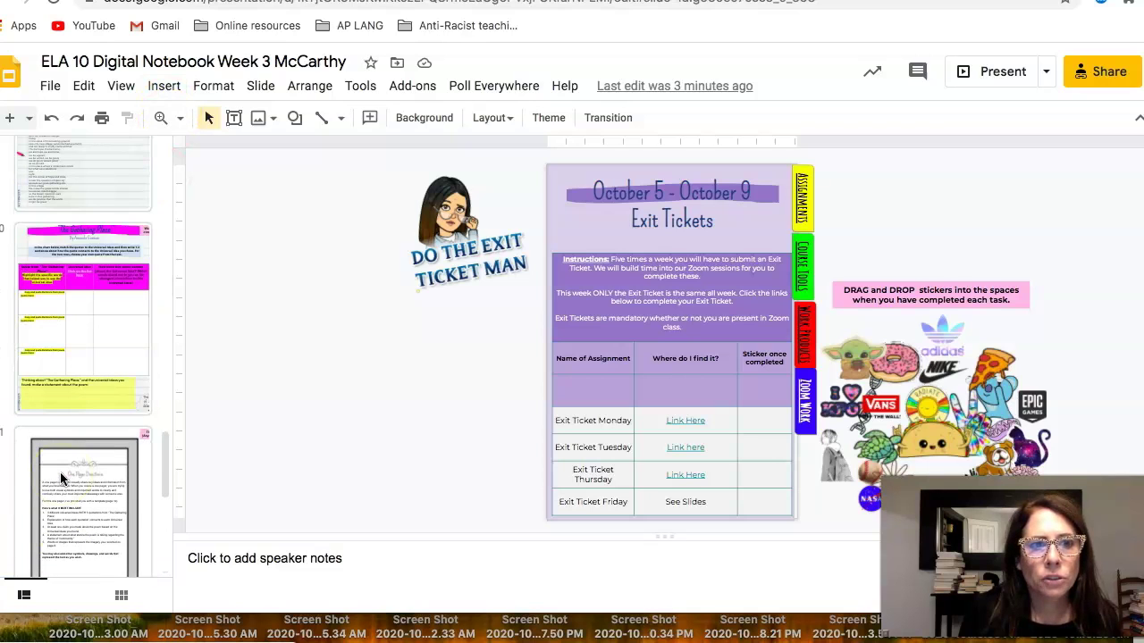
scroll(60, 471, "up", 8)
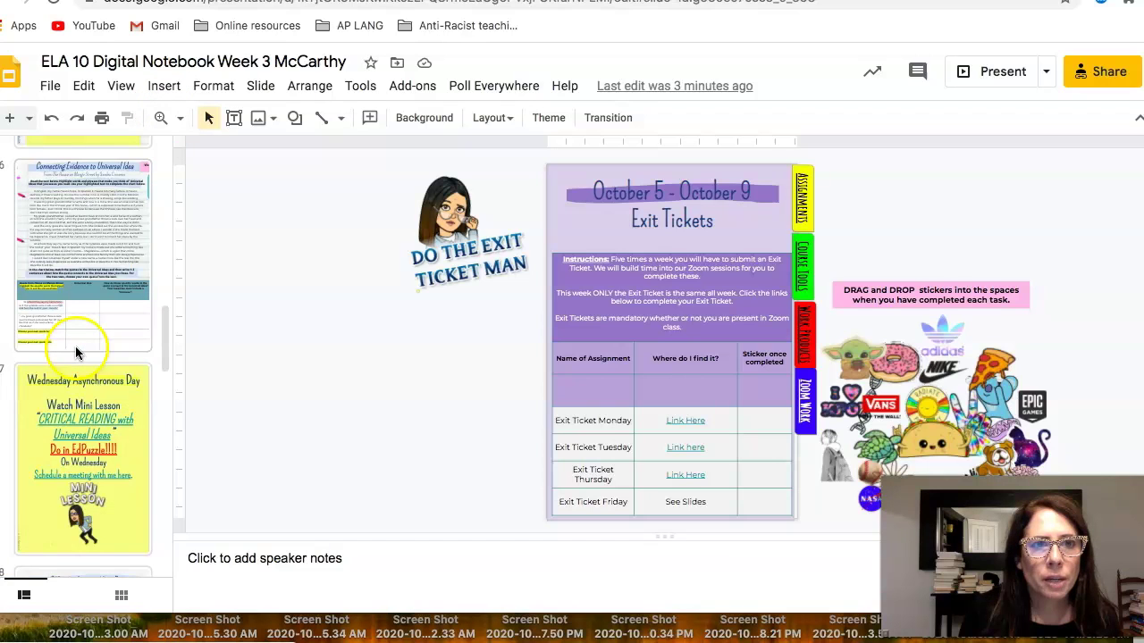
scroll(76, 353, "up", 8)
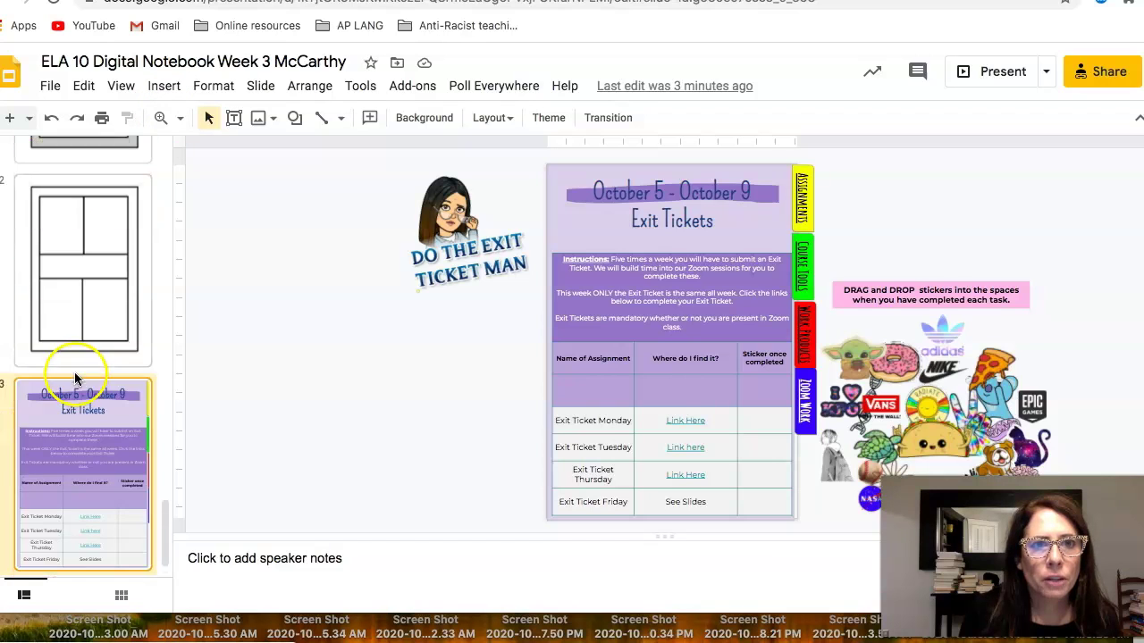
left_click(155, 85)
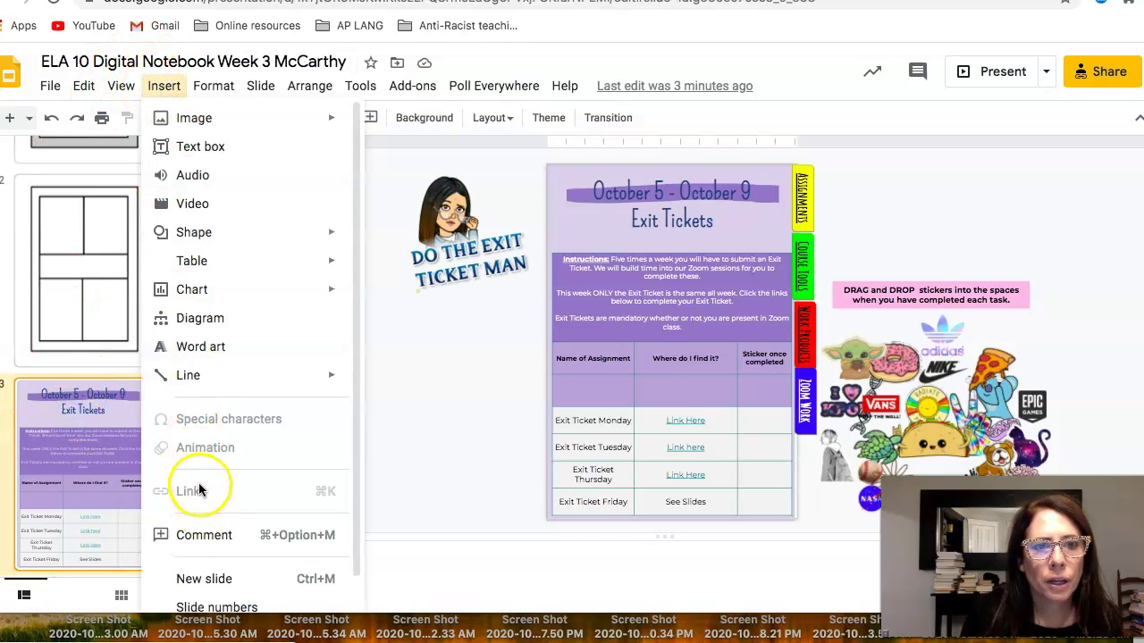
Add a new slide 4 titled with the teacher's name plus 'Slides -do not use'.
left_click(199, 578)
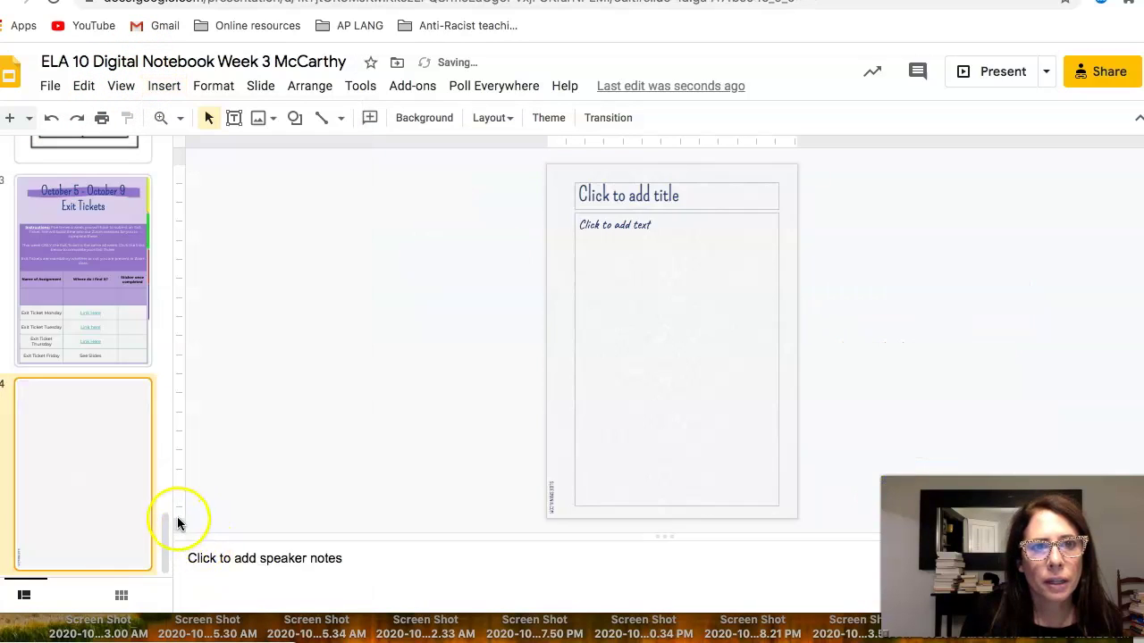
left_click(50, 483)
left_click(608, 336)
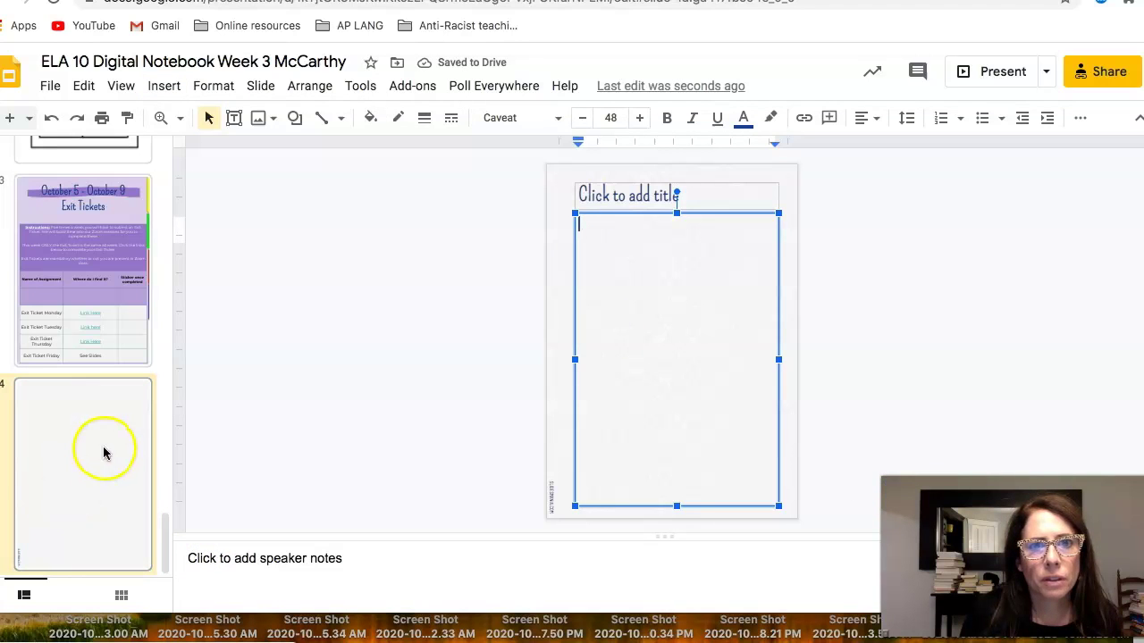
left_click(588, 196)
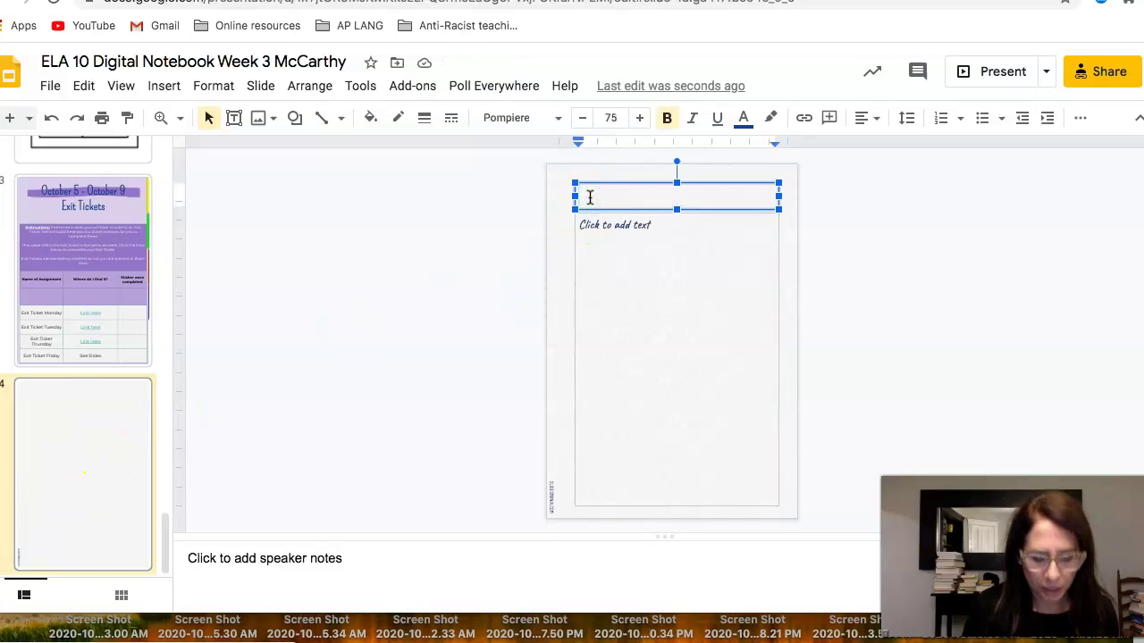
type("Ms. McCa")
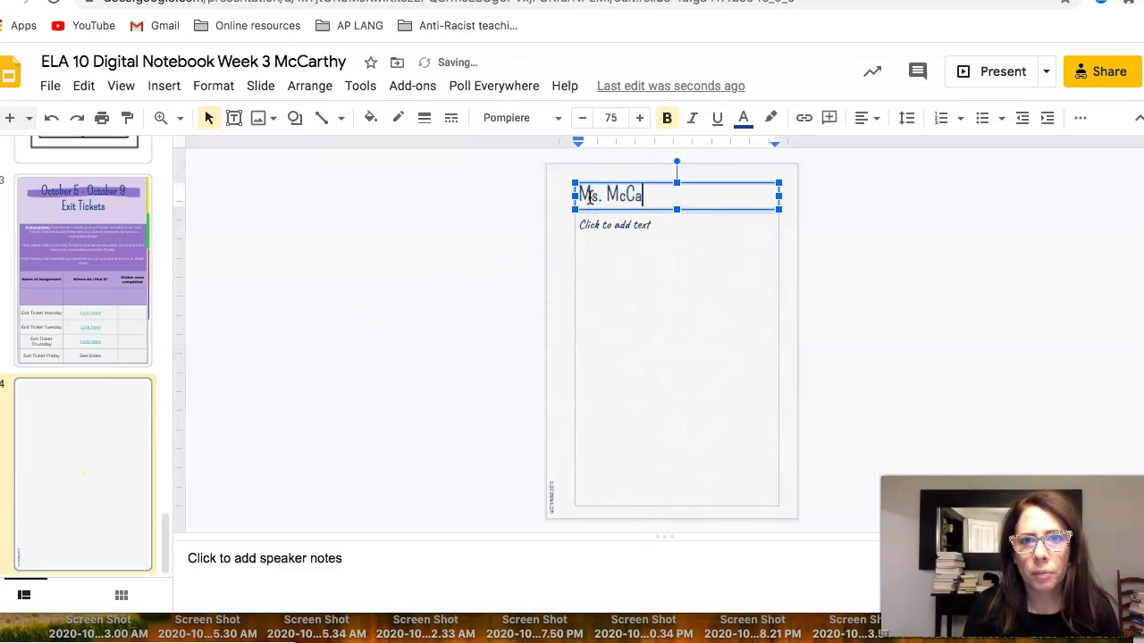
type("rthy's Slides -do")
key("BackSpace")
type("o not")
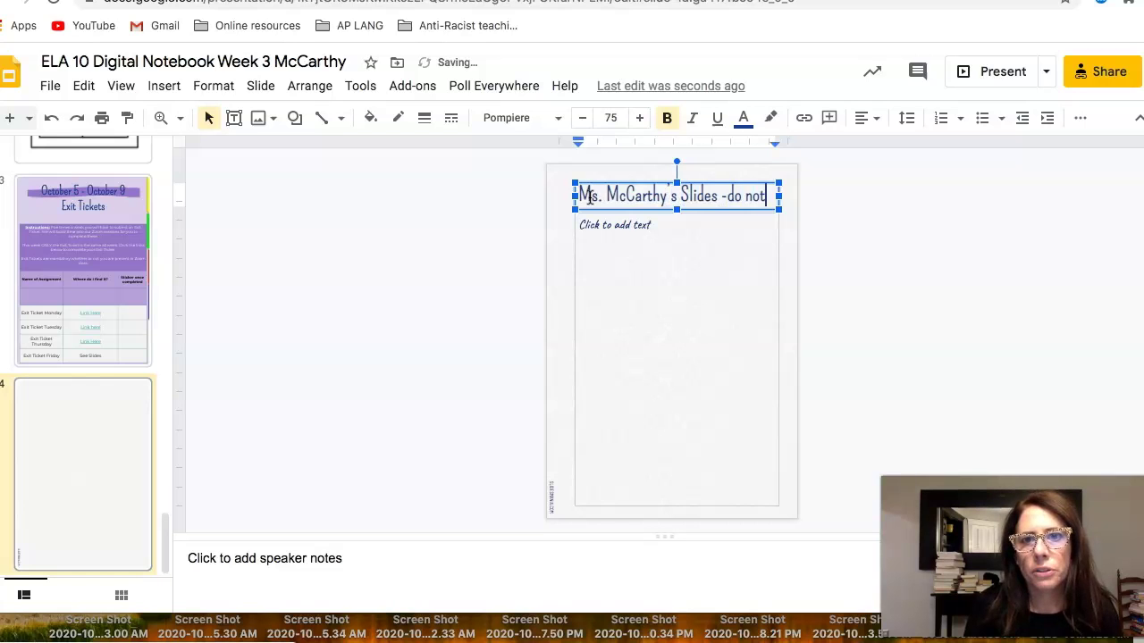
type(" use")
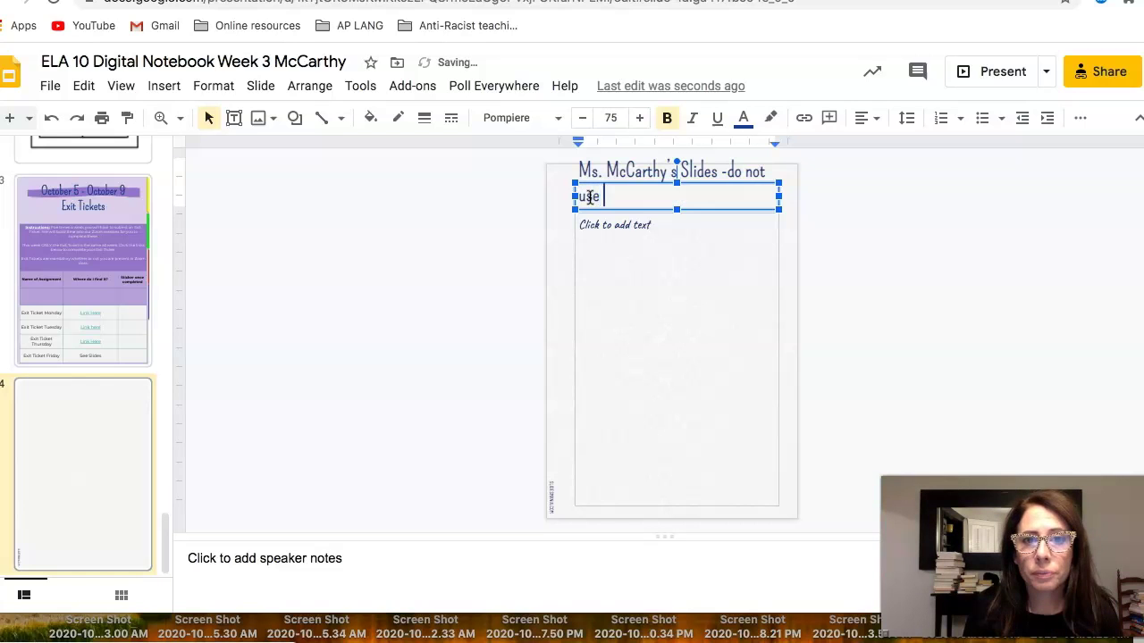
left_click(330, 434)
left_click(93, 460)
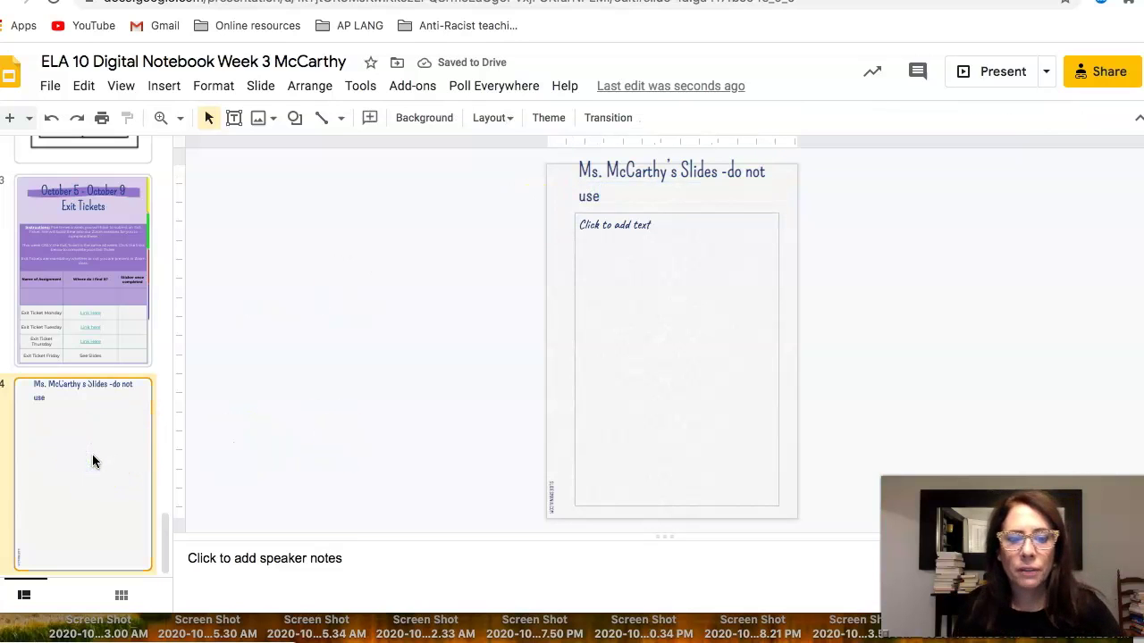
Duplicate the '-do not use' slide 4 so an identical copy becomes slide 5.
left_click(104, 492)
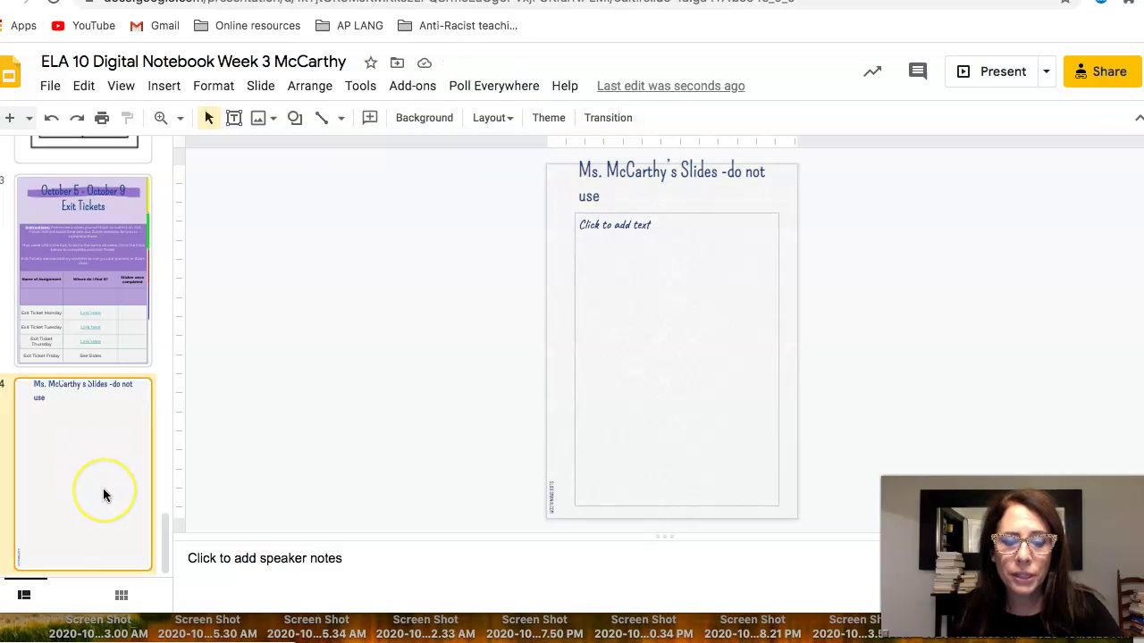
key("super+d")
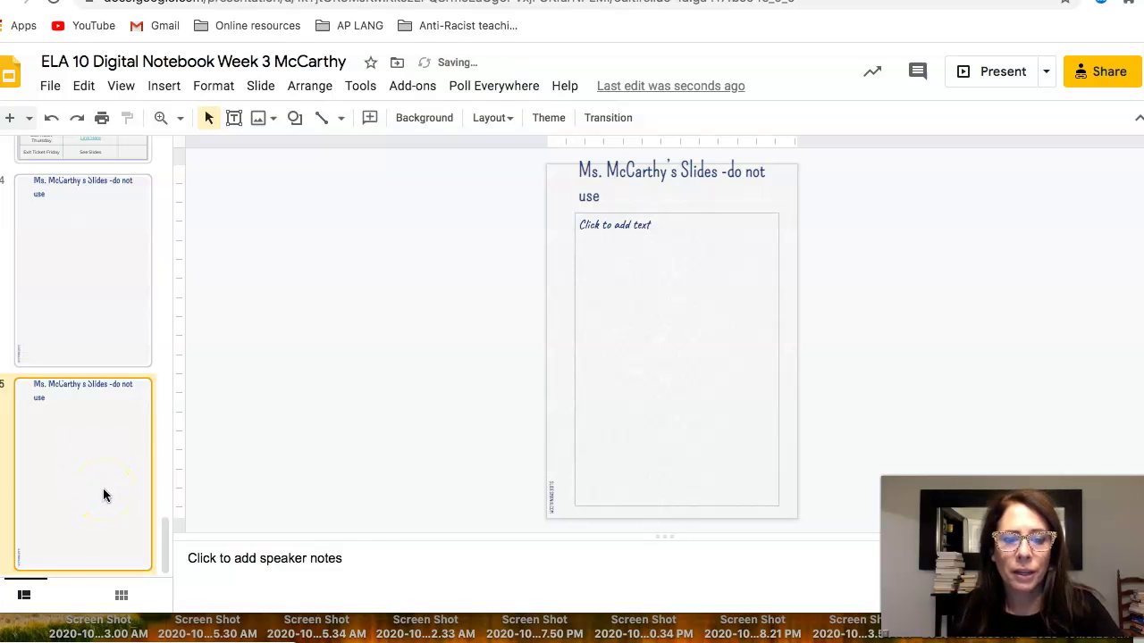
left_click(99, 473)
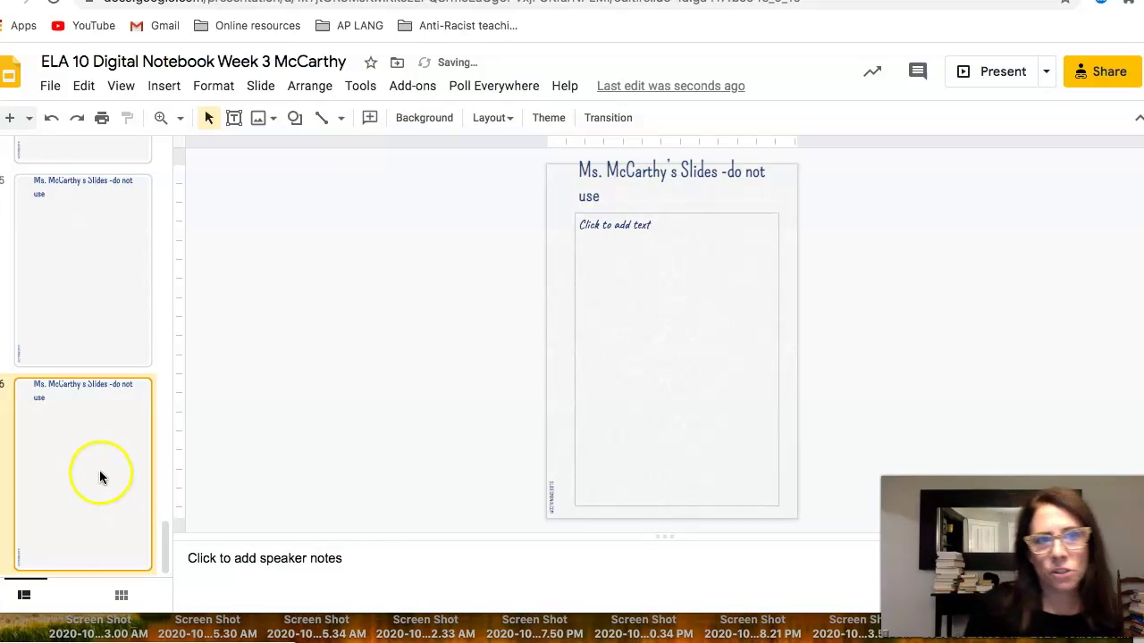
scroll(99, 474, "up", 1)
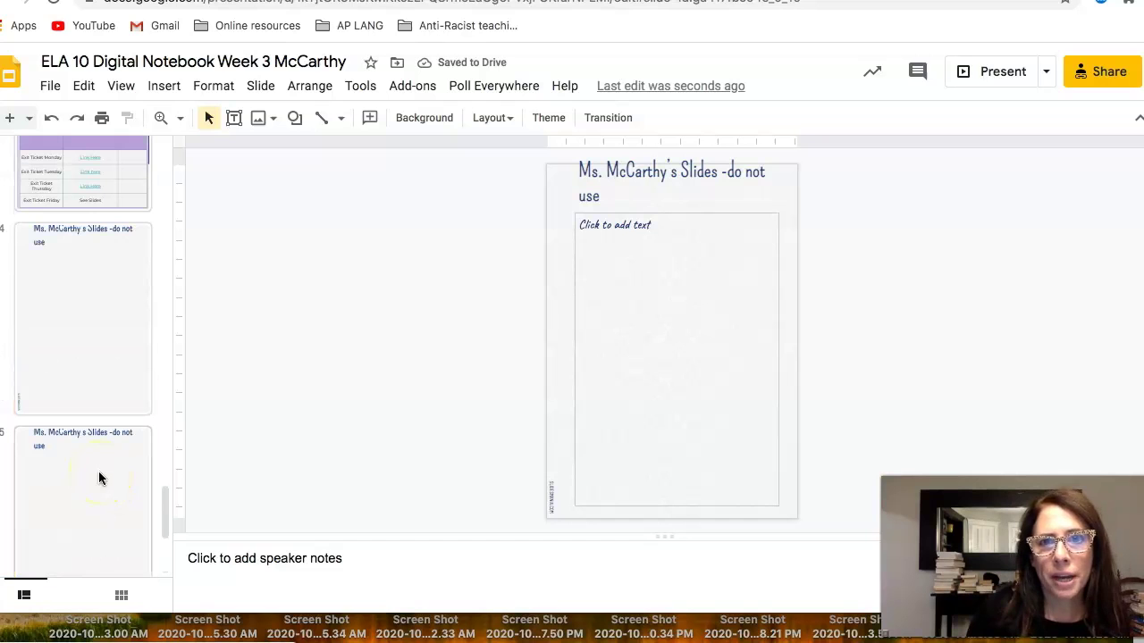
left_click(68, 466)
scroll(69, 464, "down", 8)
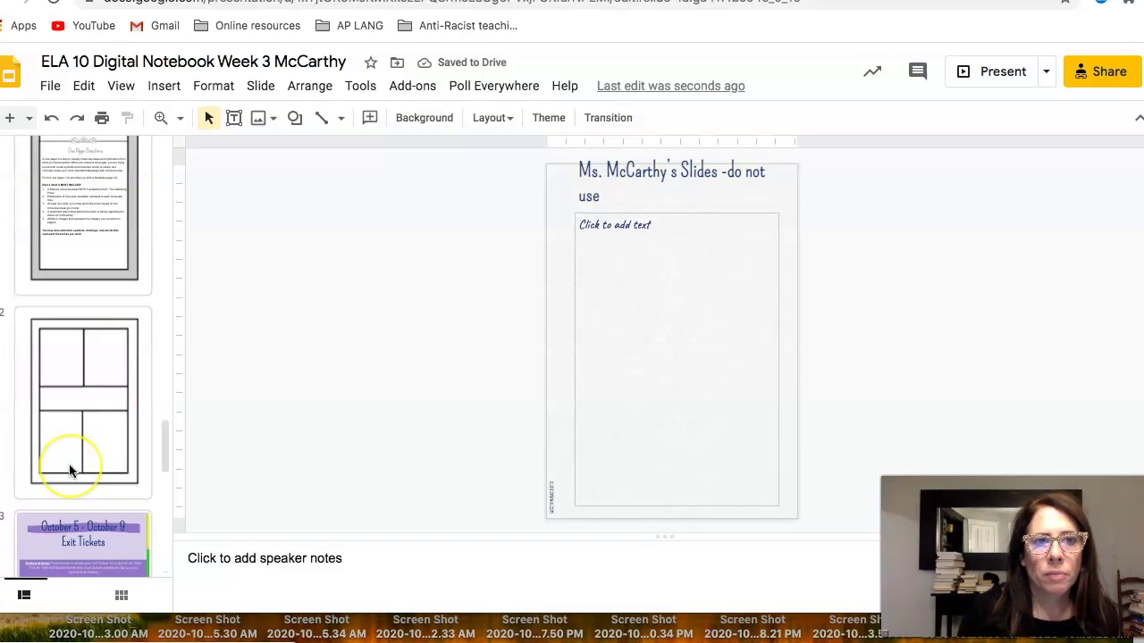
scroll(69, 464, "up", 10)
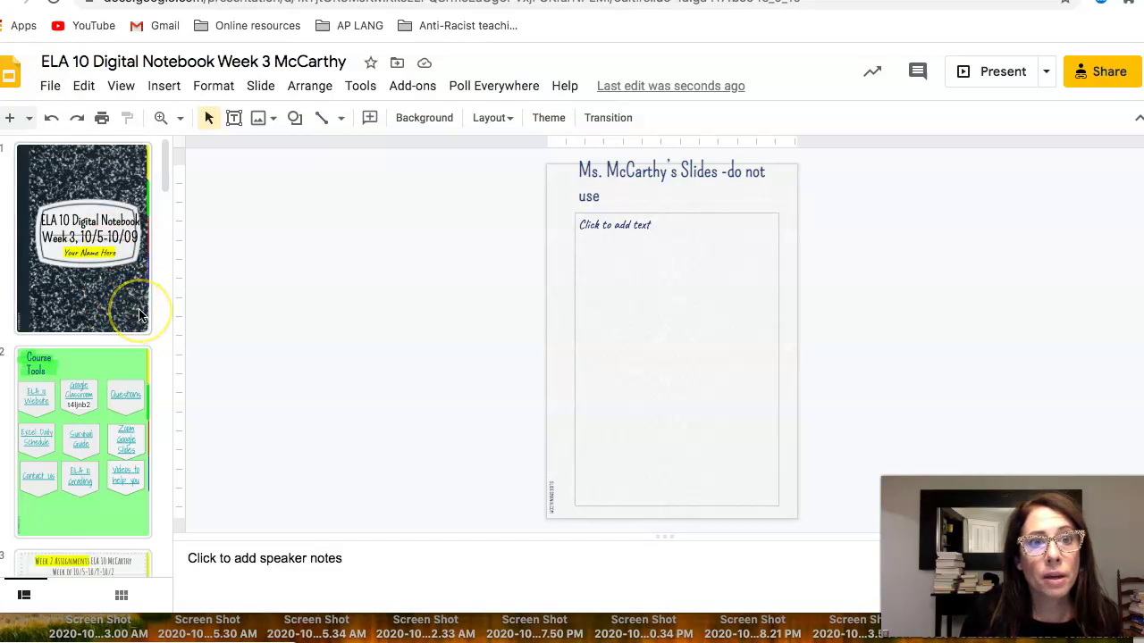
Append ' version' to the end of the presentation title, then return to the cover slide.
left_click(279, 60)
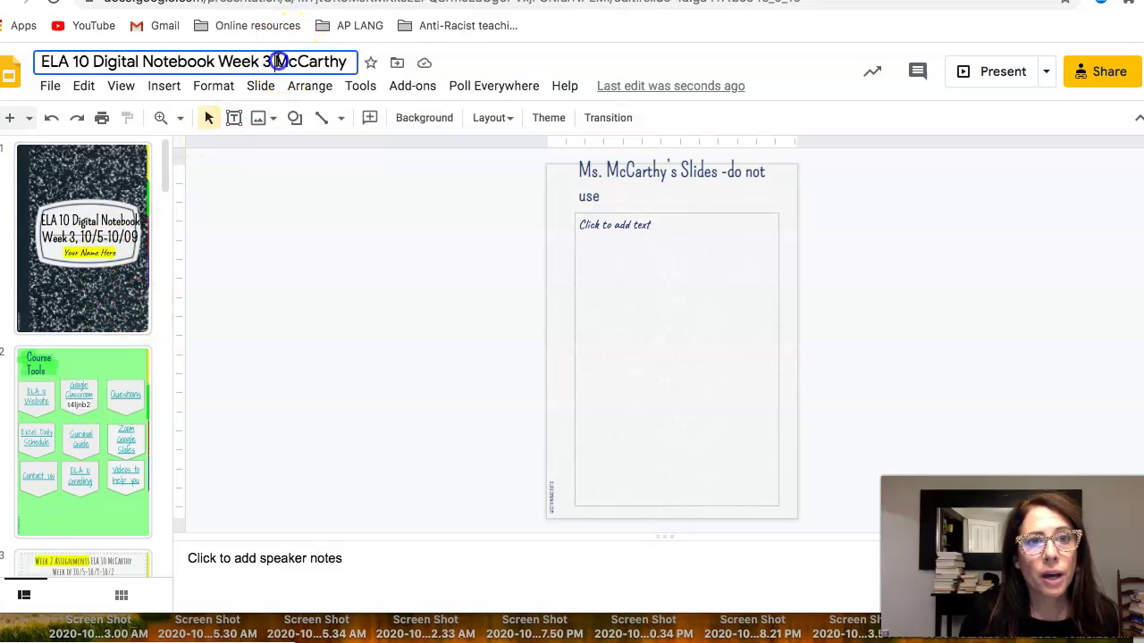
left_click(346, 60)
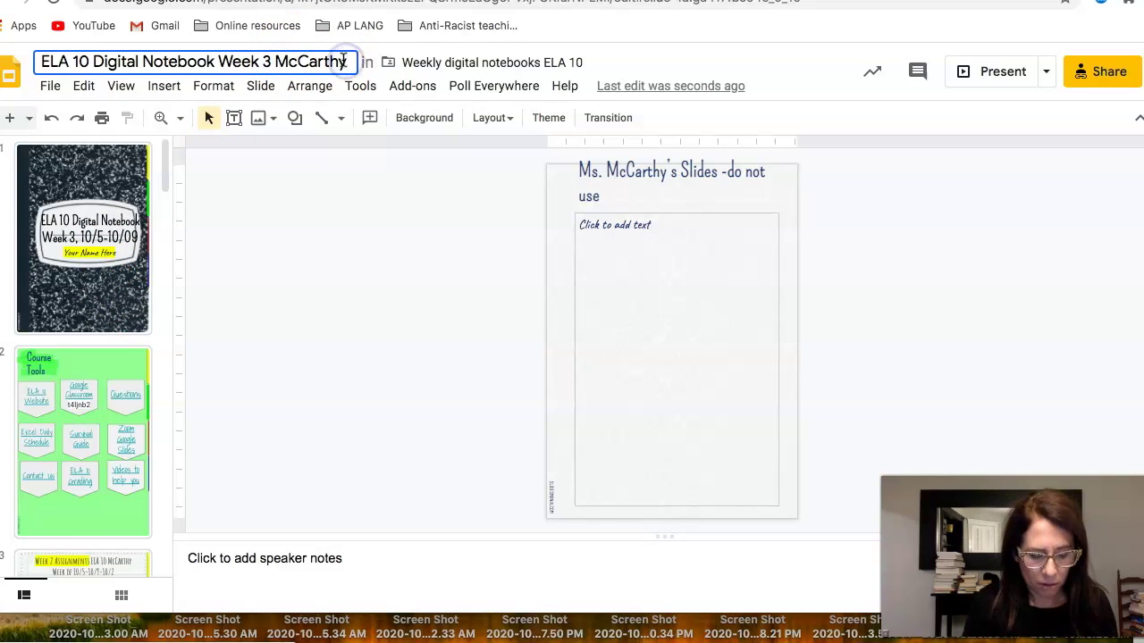
type("version")
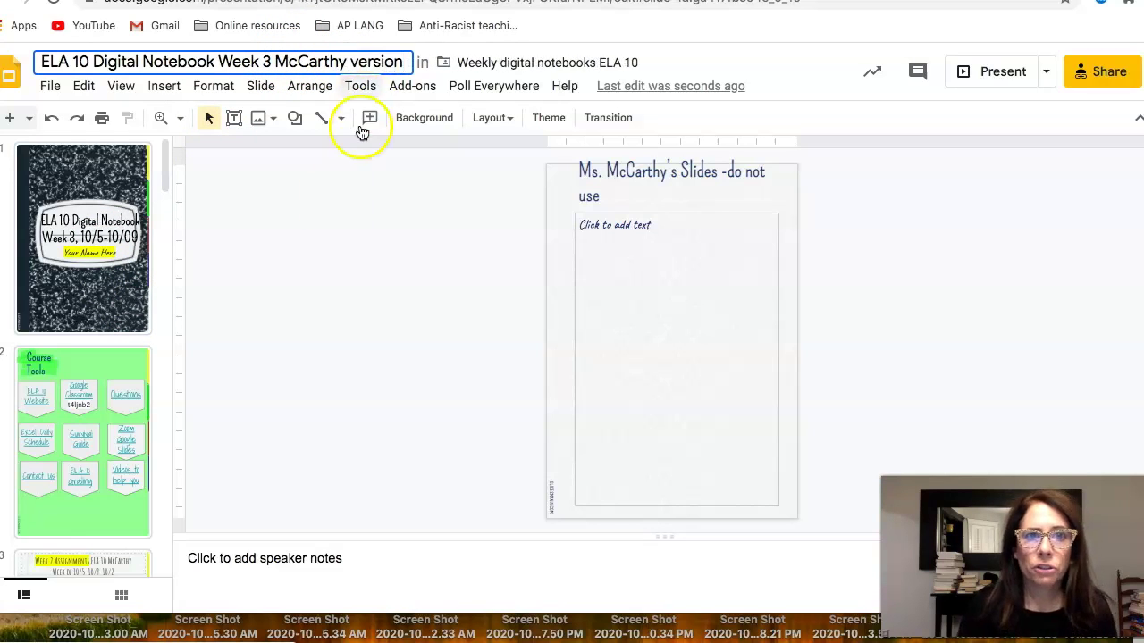
left_click(322, 271)
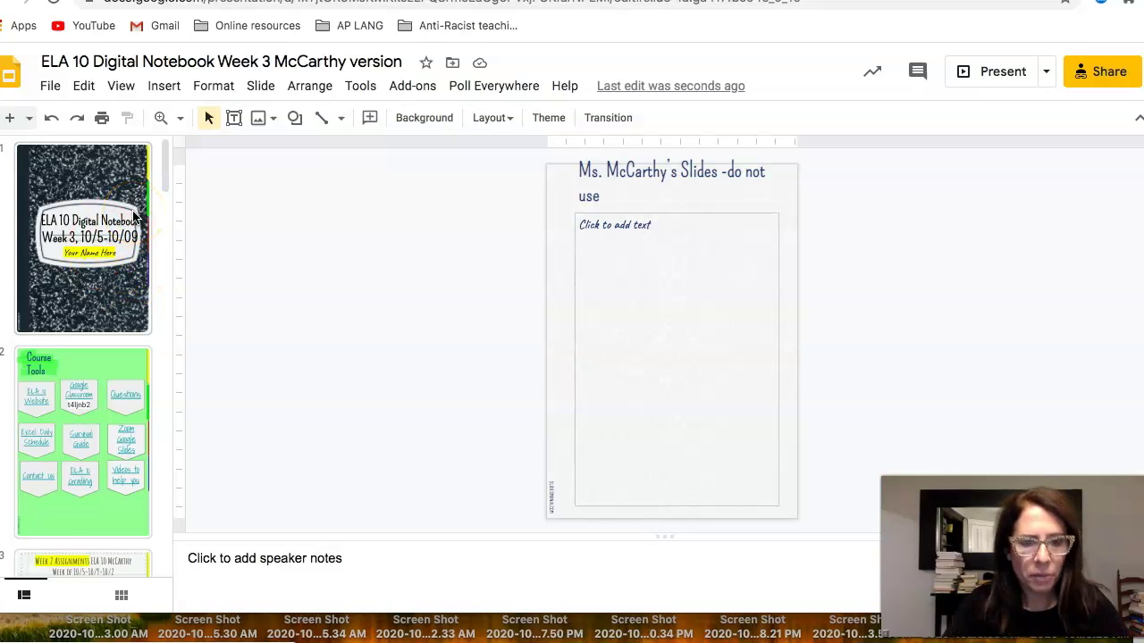
left_click(113, 187)
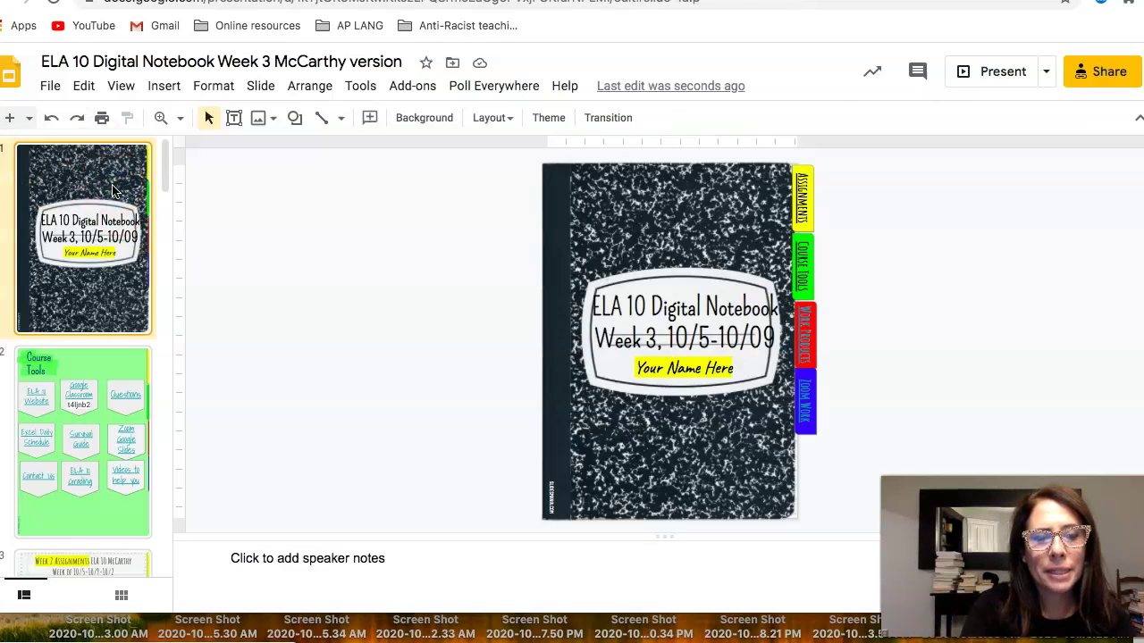
Select the slides through the last one and move over to the Blank Copy presentation.
key("End")
left_click(121, 284)
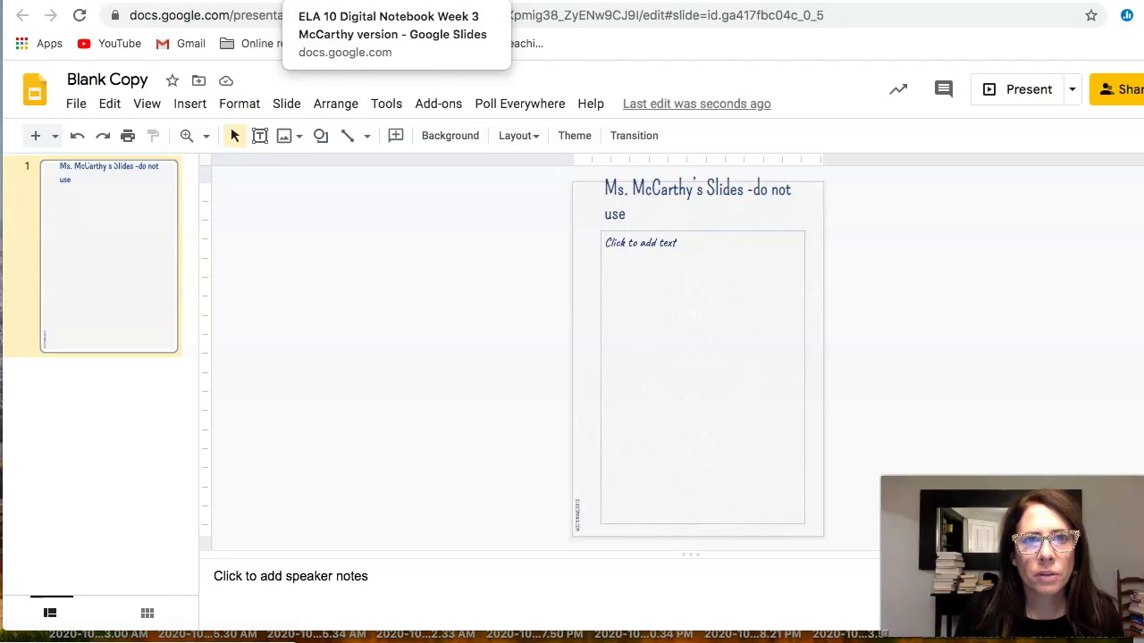
Paste the copied notebook slides into Blank Copy after its placeholder slide 1.
left_click(393, 2)
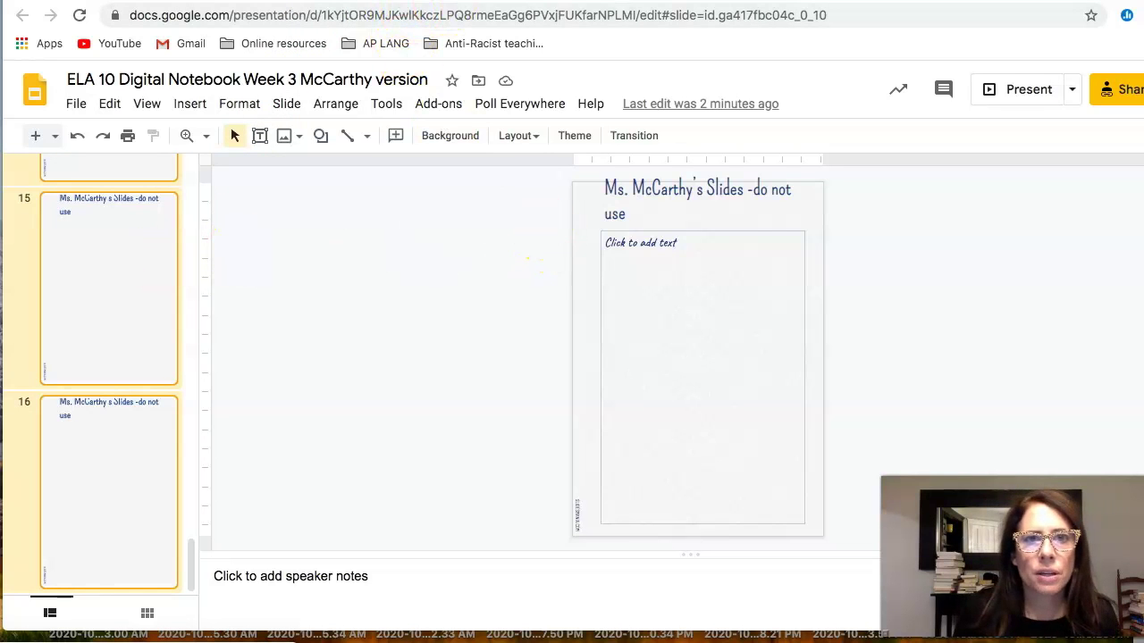
left_click(411, 2)
left_click(126, 249)
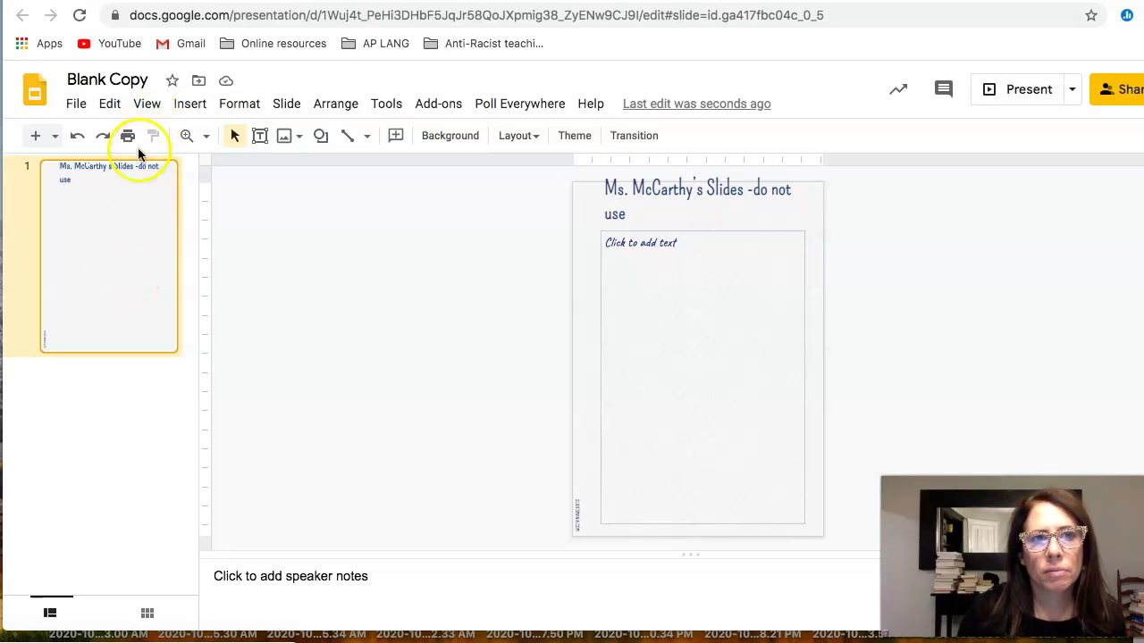
key("ctrl+v")
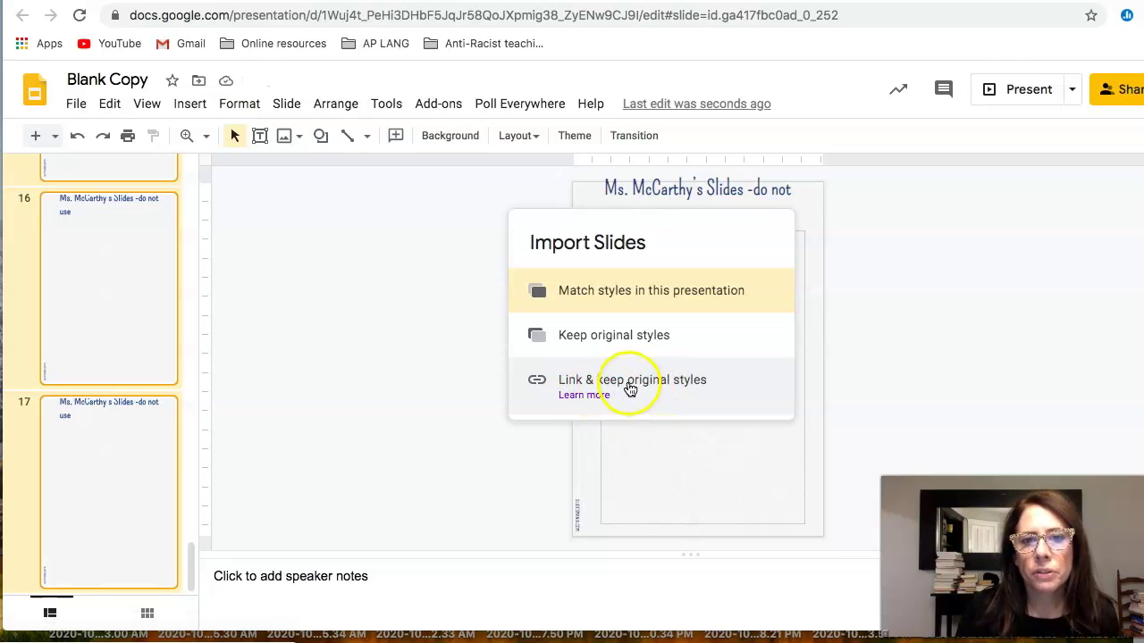
Choose 'Link & keep original styles' for the pasted slides, then select the placeholder slide 1.
left_click(629, 387)
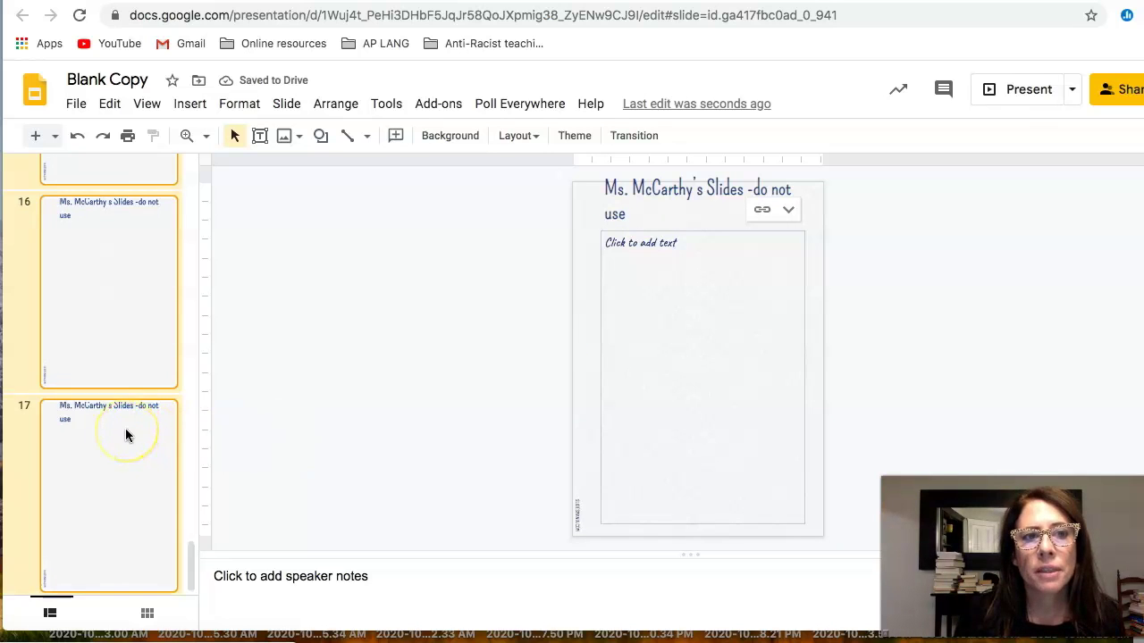
scroll(125, 435, "up", 10)
scroll(122, 428, "up", 5)
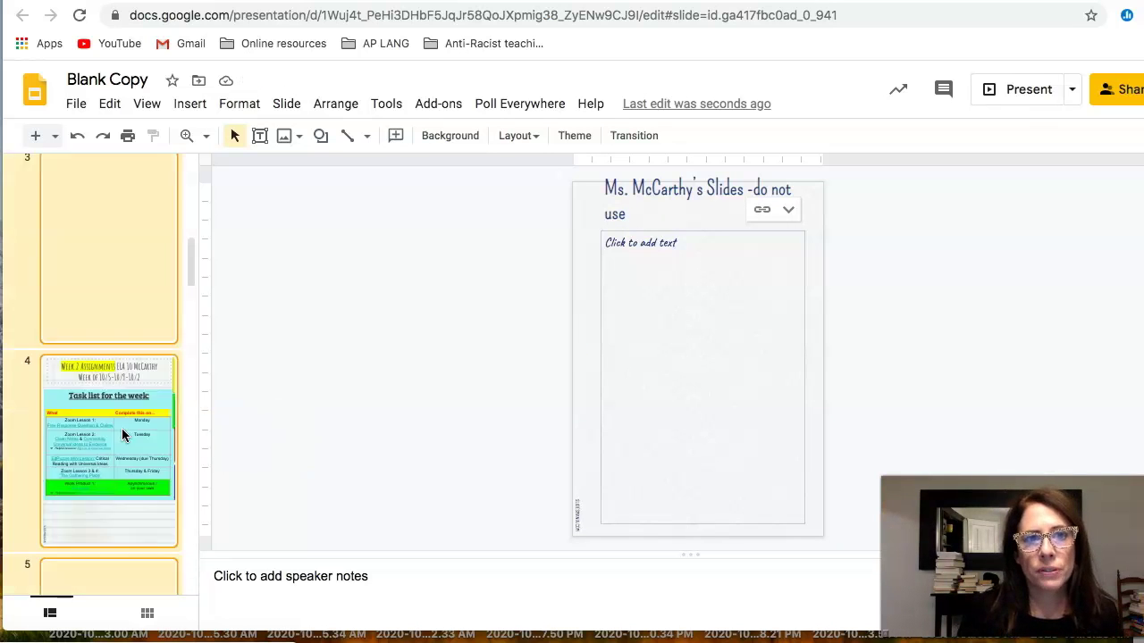
left_click(101, 283)
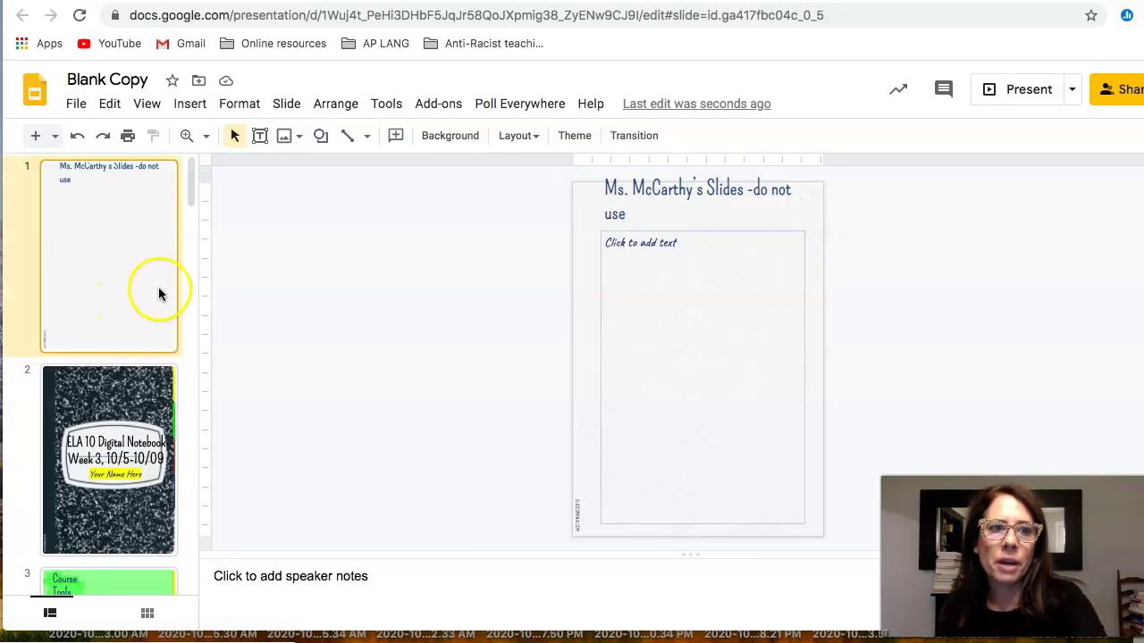
Delete placeholder slide 1 and rename Blank Copy to 'ELA 10 Digital Notebook Week 3 STUDENT VERSION'.
key("Delete")
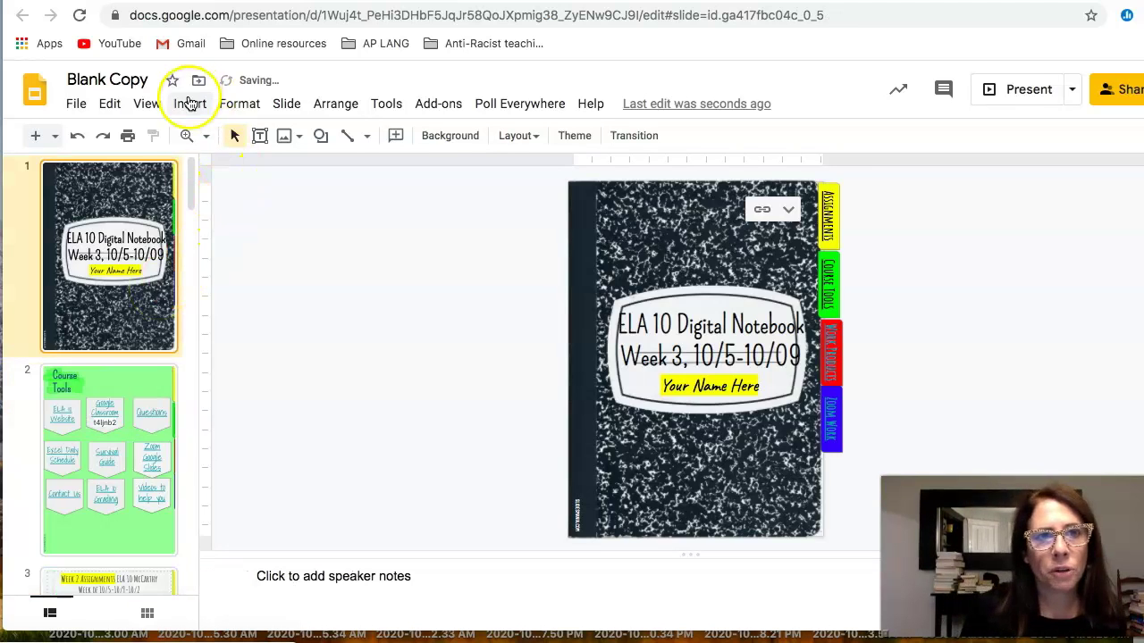
left_click(147, 81)
left_click(145, 80)
left_click_drag(145, 80, 65, 78)
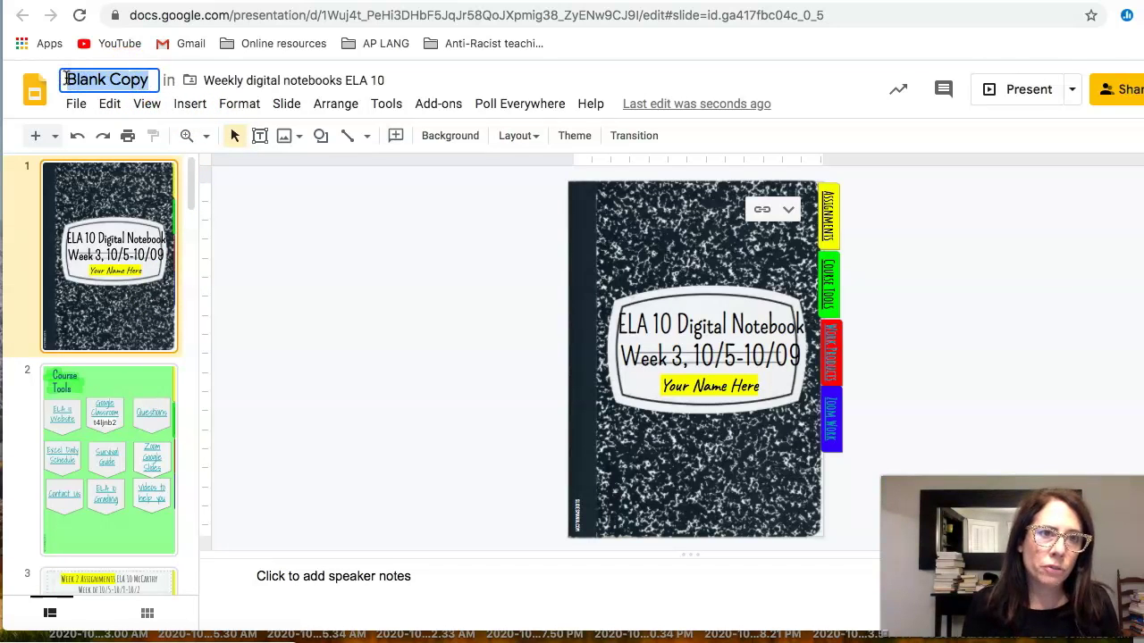
type("ELA 10 Digital Notebook Week 3 STUDE")
type("NT VERI")
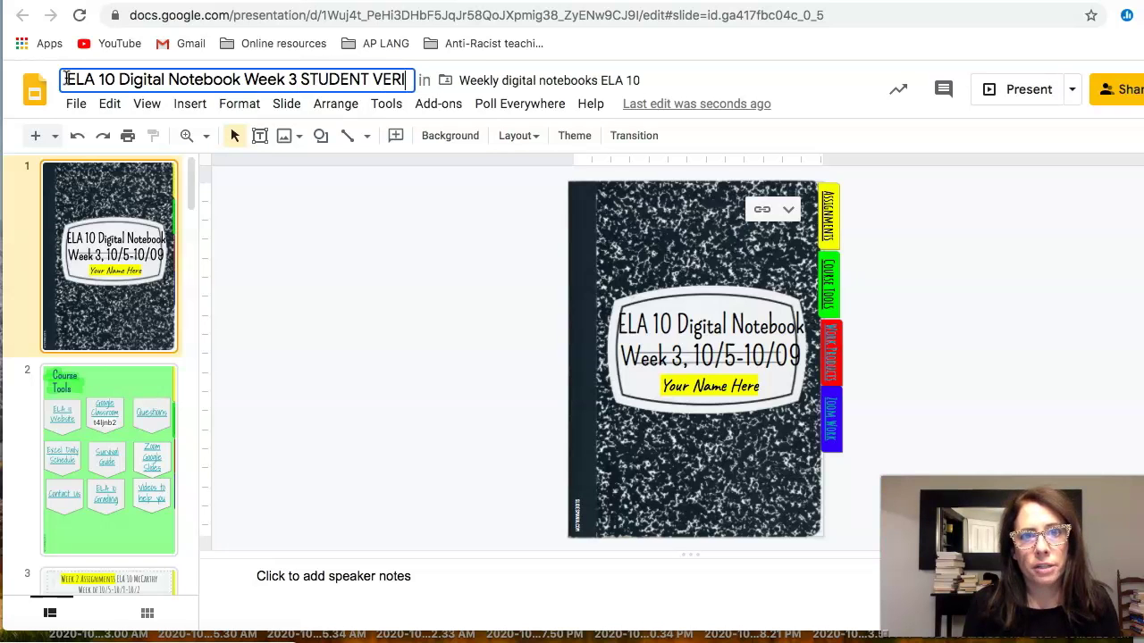
key("BackSpace")
type("SION")
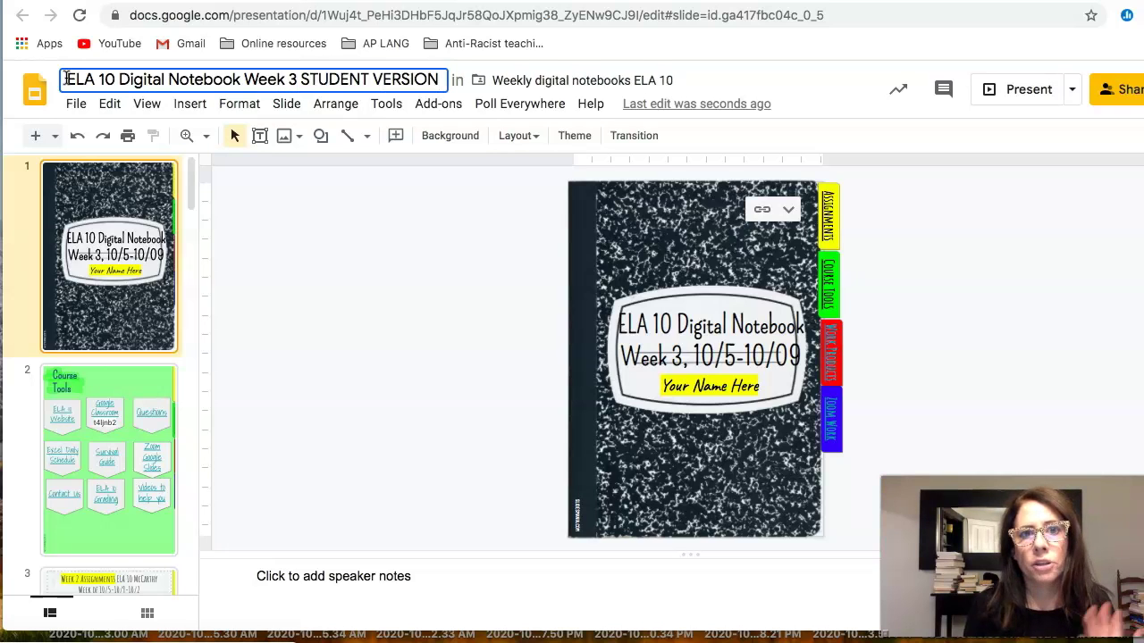
left_click(302, 261)
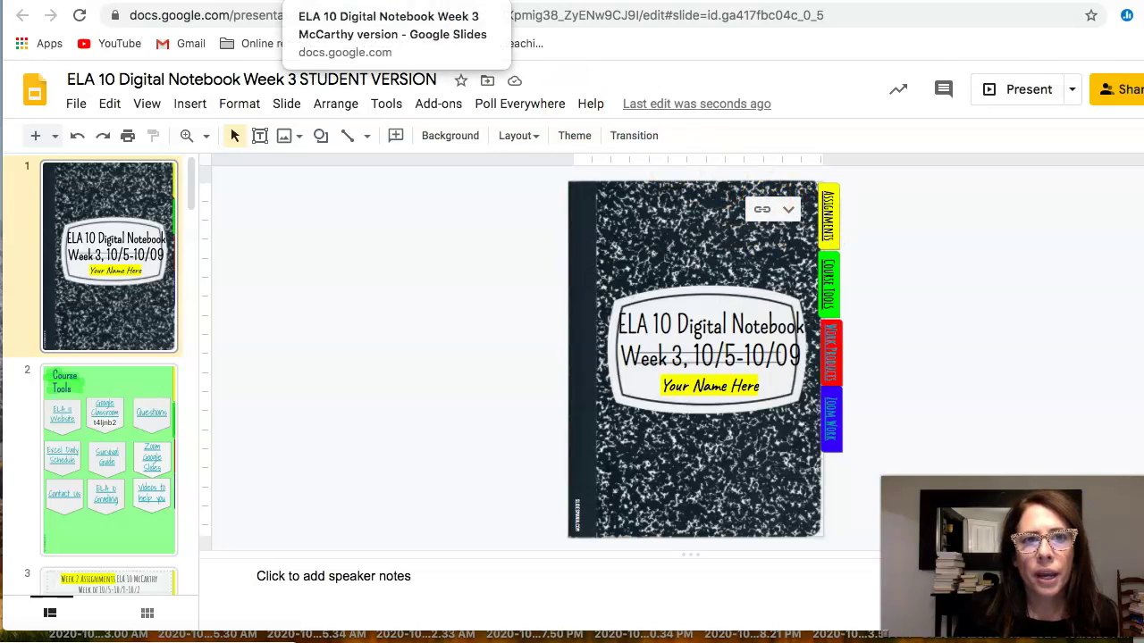
In the teacher's version, change the slide 13 Exit Tickets heading to 'October 5 - October 10'.
left_click(402, 2)
scroll(129, 316, "up", 7)
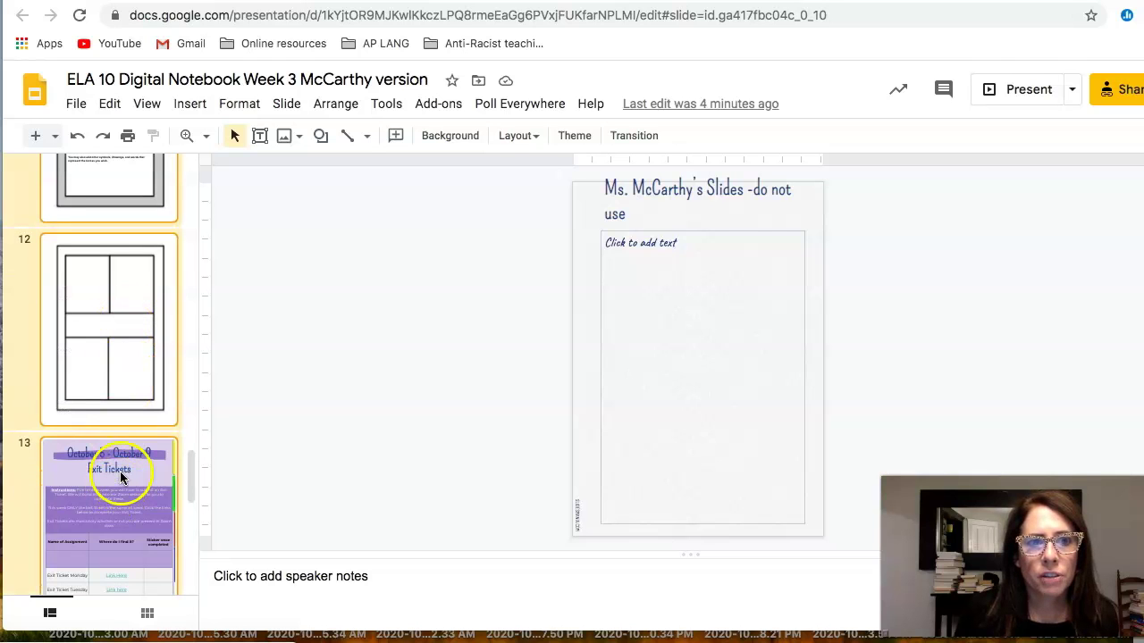
left_click(120, 475)
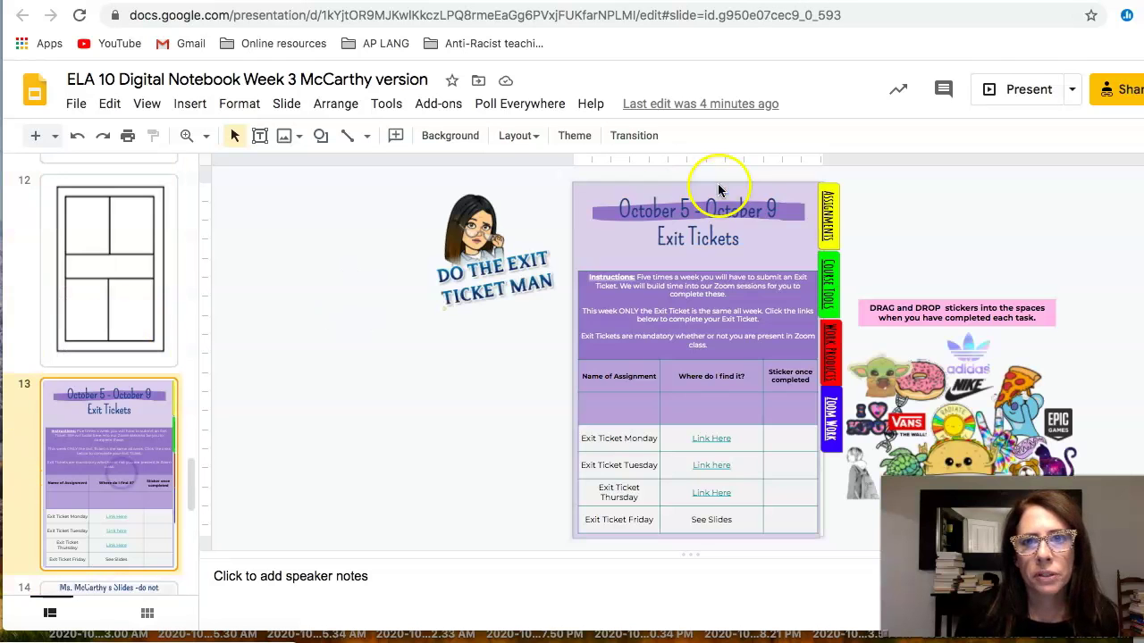
left_click(739, 234)
left_click(776, 209)
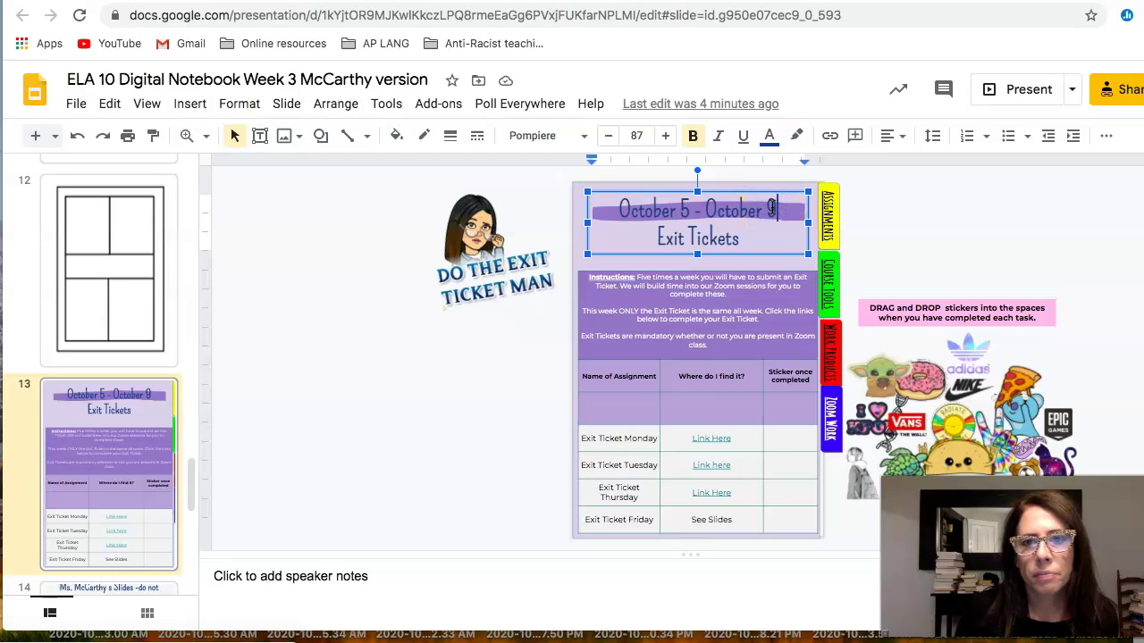
key("BackSpace")
type("10")
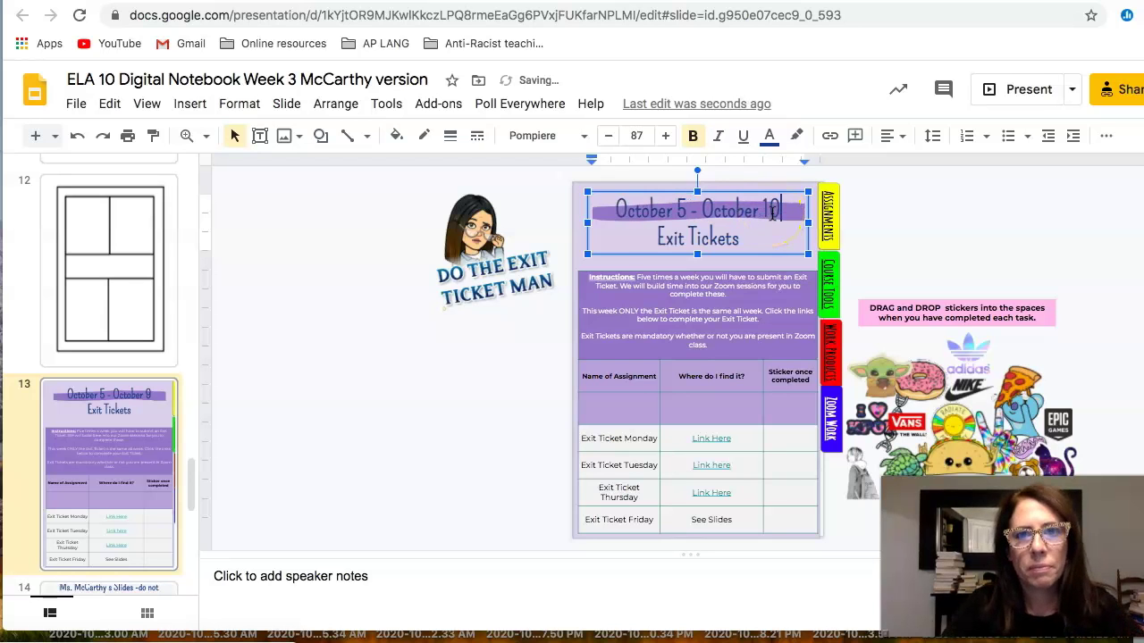
left_click(526, 398)
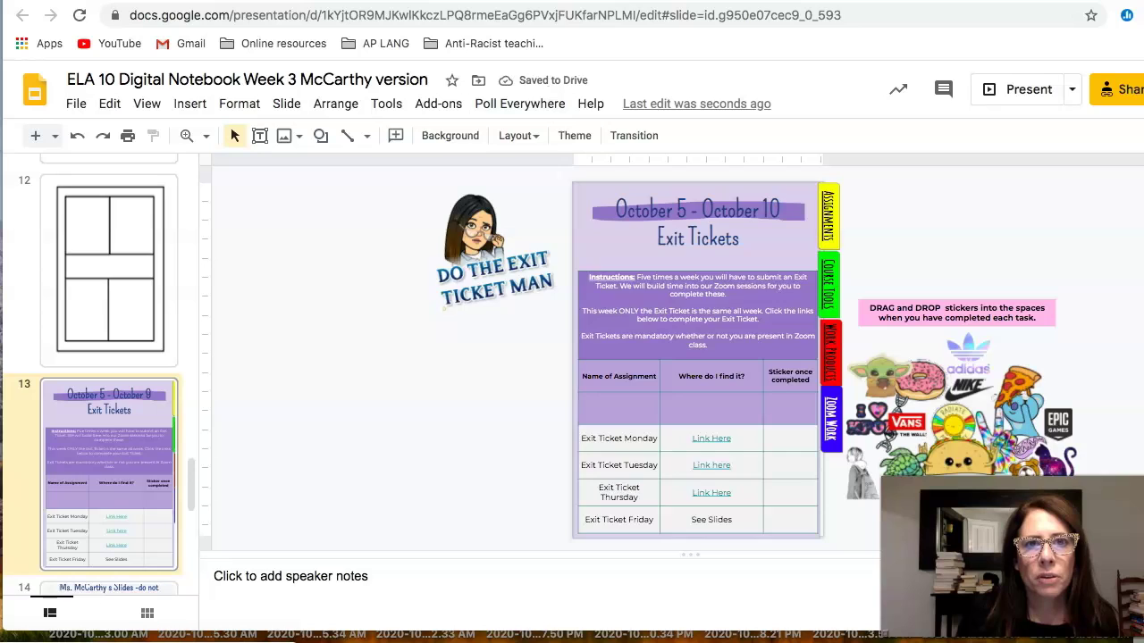
key("ctrl+Tab")
scroll(163, 391, "down", 20)
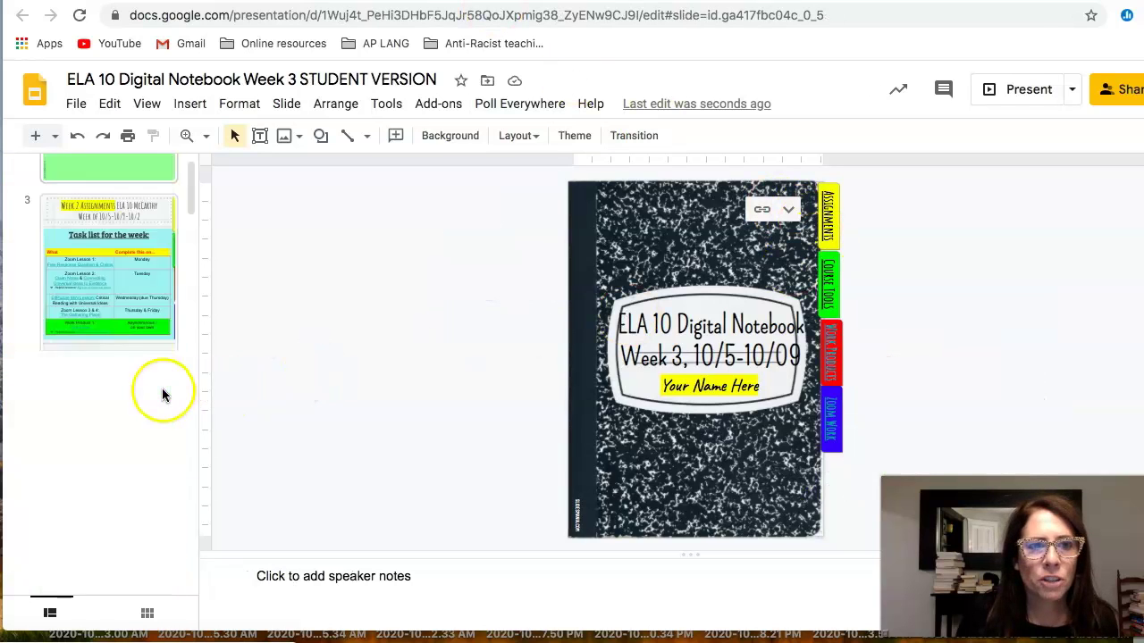
Update the linked Exit Tickets slide 13 to show 'October 5 - October 10', then return to slide 1.
scroll(163, 393, "down", 5)
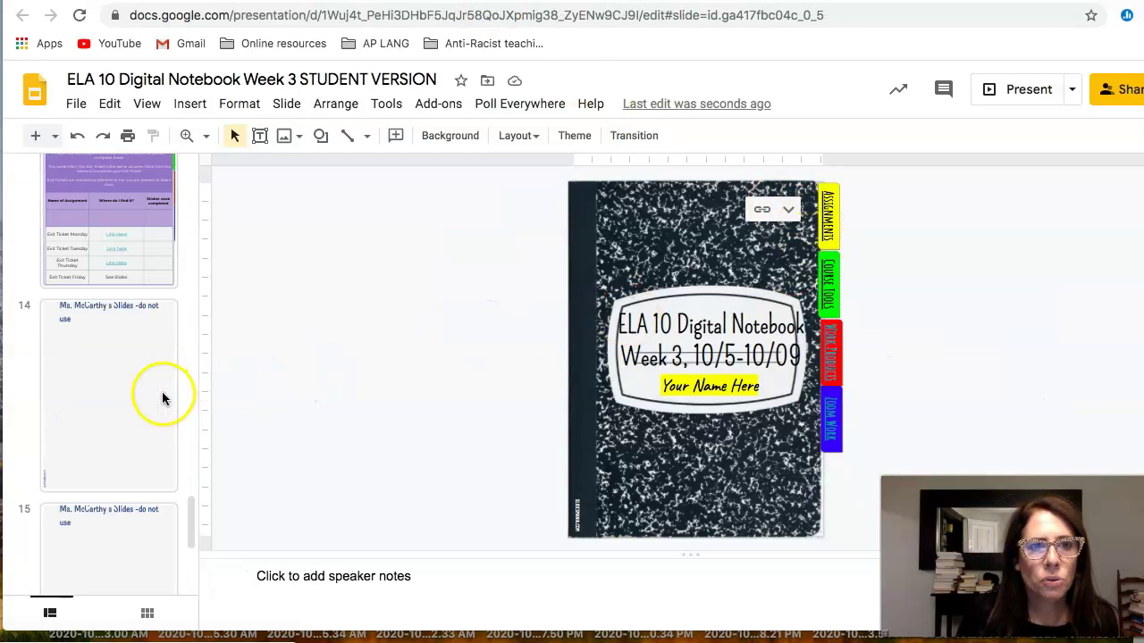
left_click(135, 261)
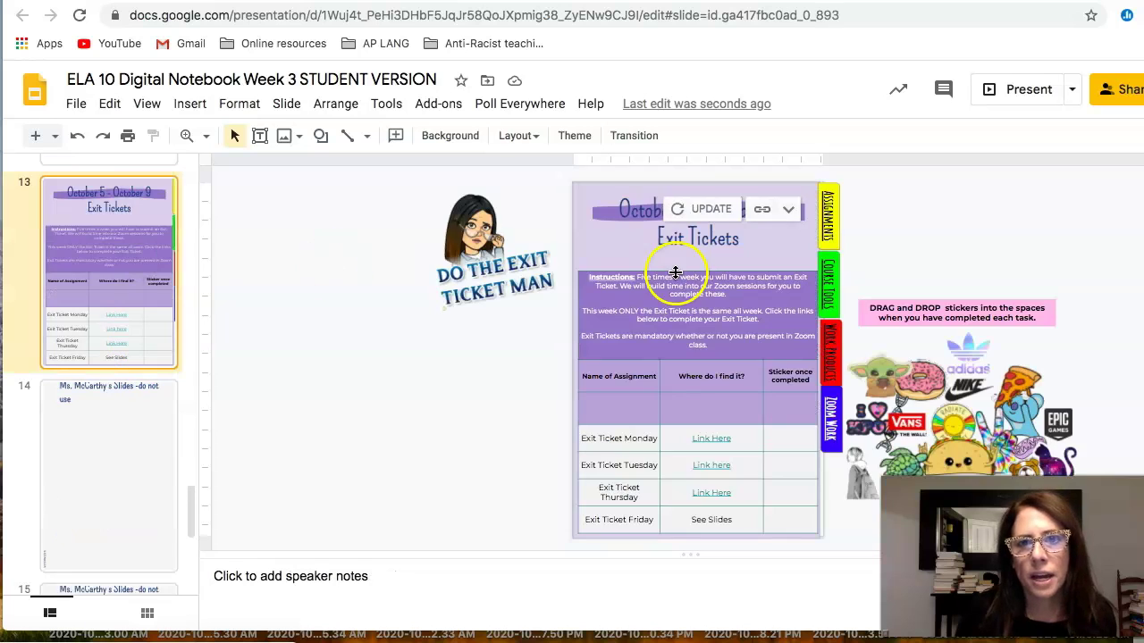
left_click(707, 215)
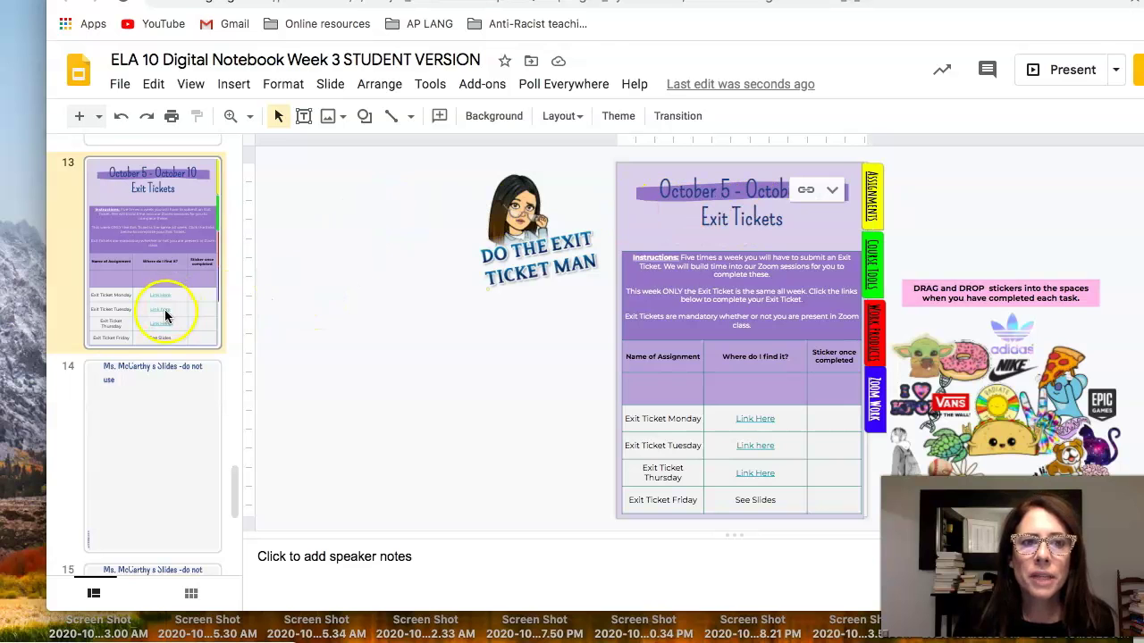
scroll(164, 311, "up", 8)
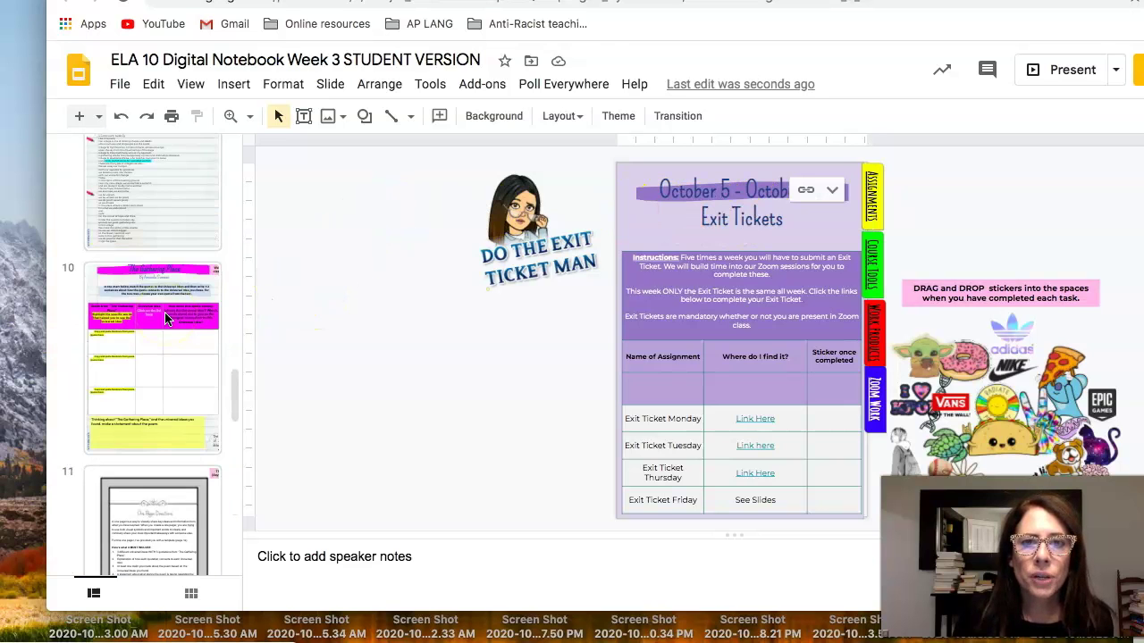
scroll(165, 317, "up", 10)
left_click(159, 223)
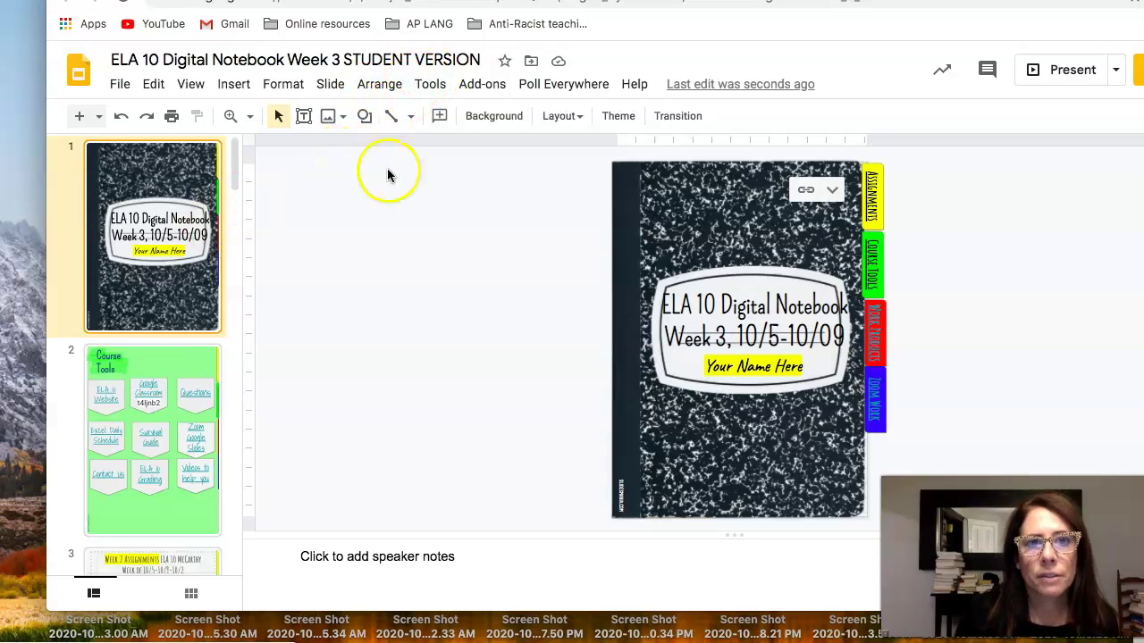
Update all linked slides in the student notebook through the Linked objects panel, then close it.
left_click(832, 192)
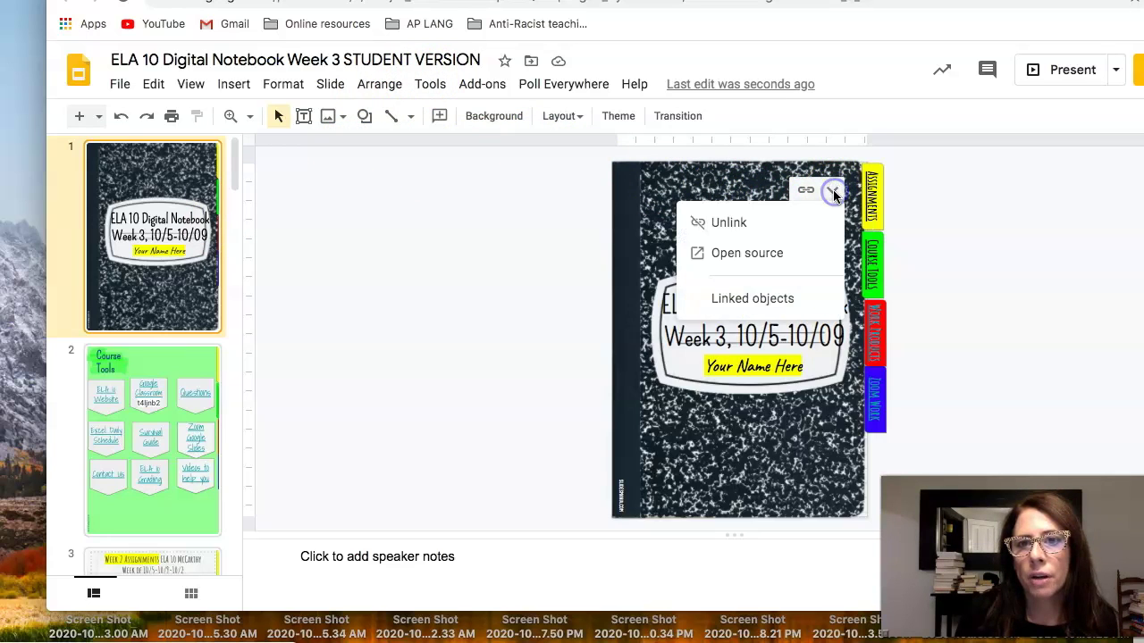
left_click(759, 301)
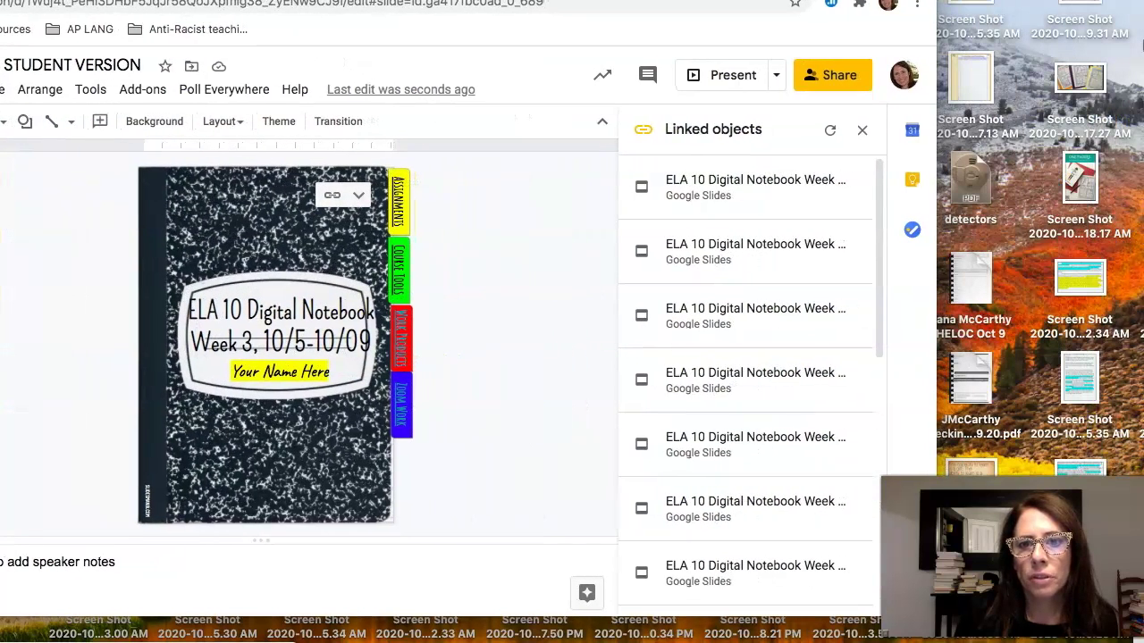
scroll(728, 451, "down", 5)
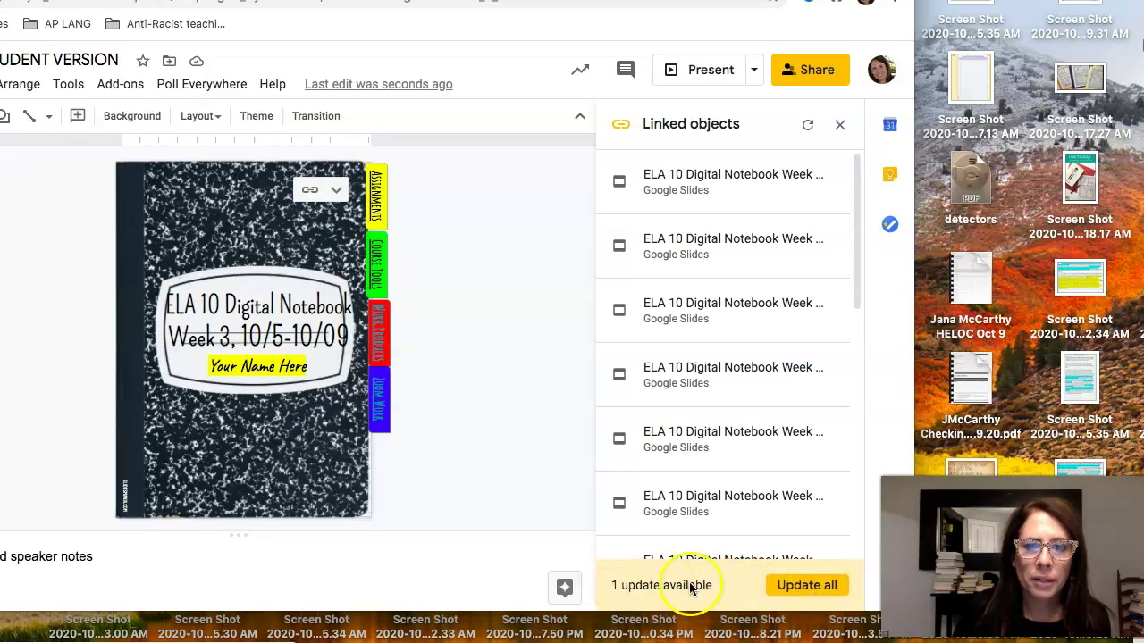
left_click(827, 590)
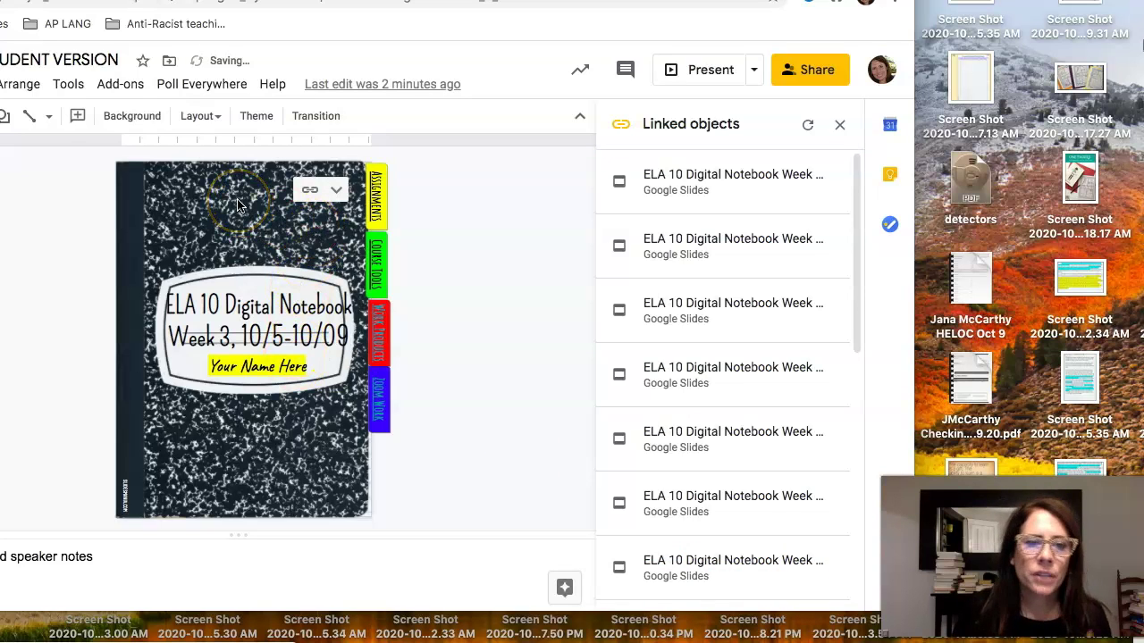
left_click(836, 124)
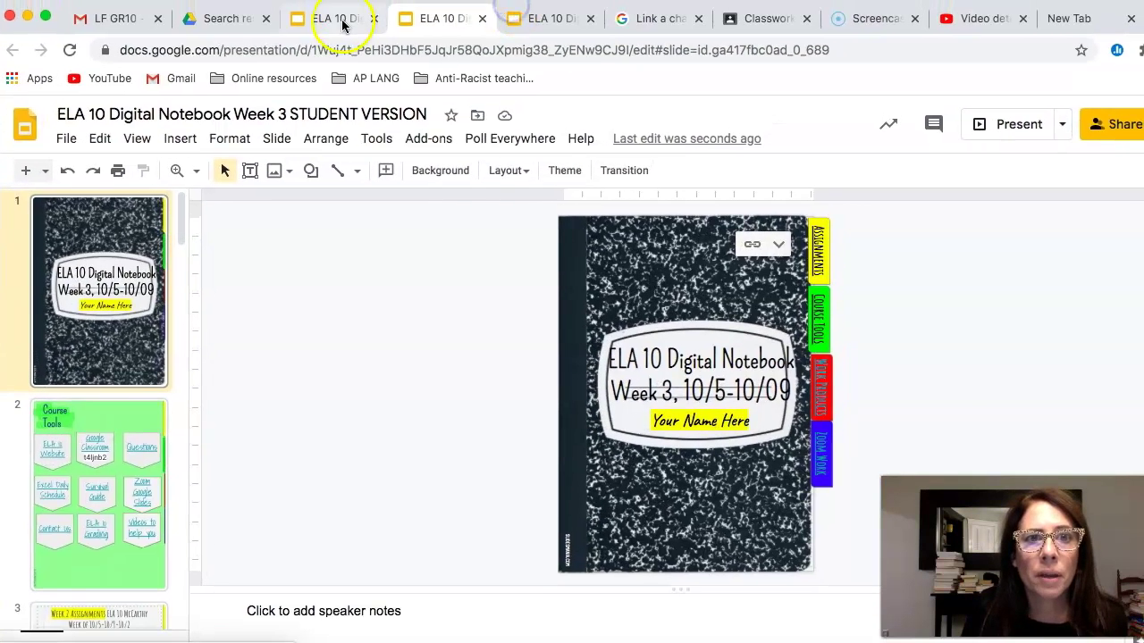
Copy comic-panel slide 12 from the Week 3 McCarthy deck and move to the Week 5 McCarthy deck.
left_click(342, 20)
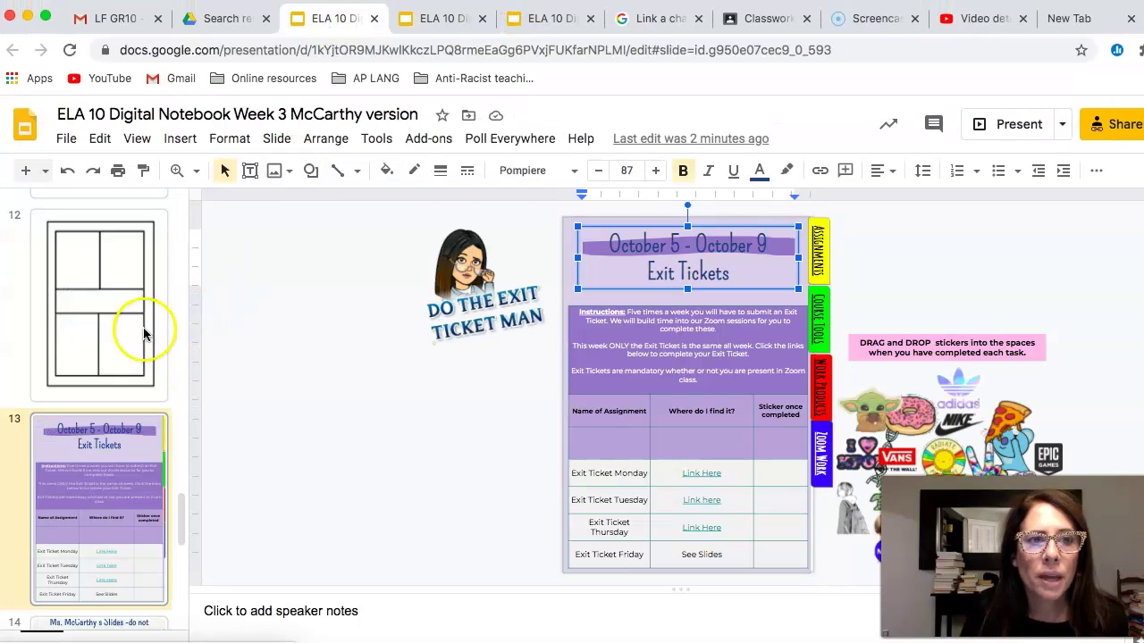
left_click(139, 273)
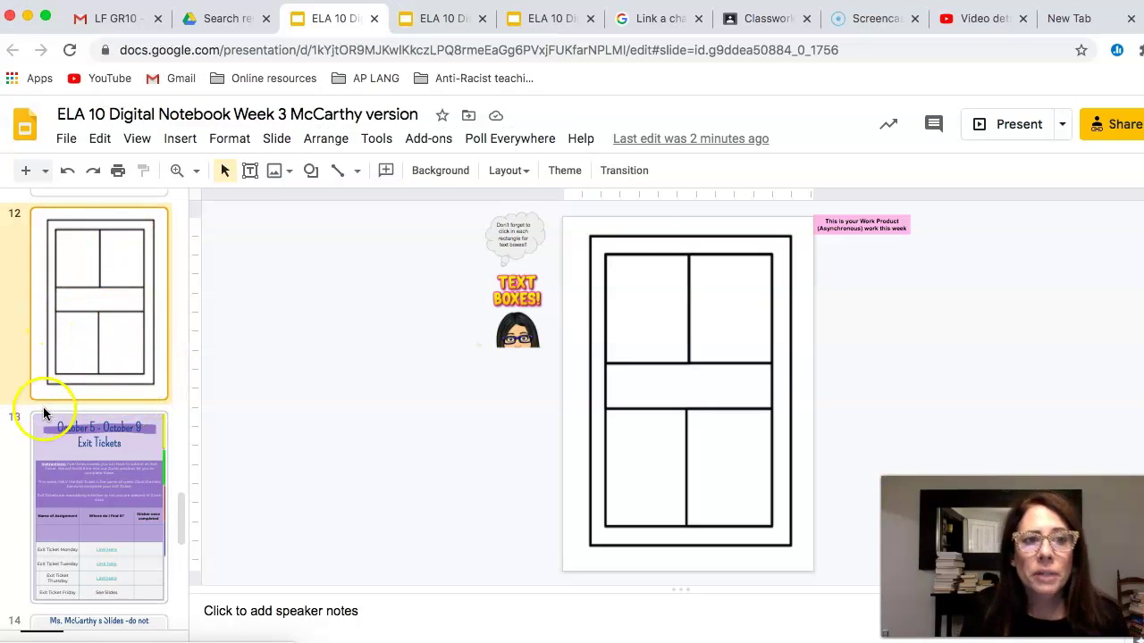
scroll(46, 410, "up", 2)
scroll(46, 409, "down", 4)
scroll(47, 409, "up", 3)
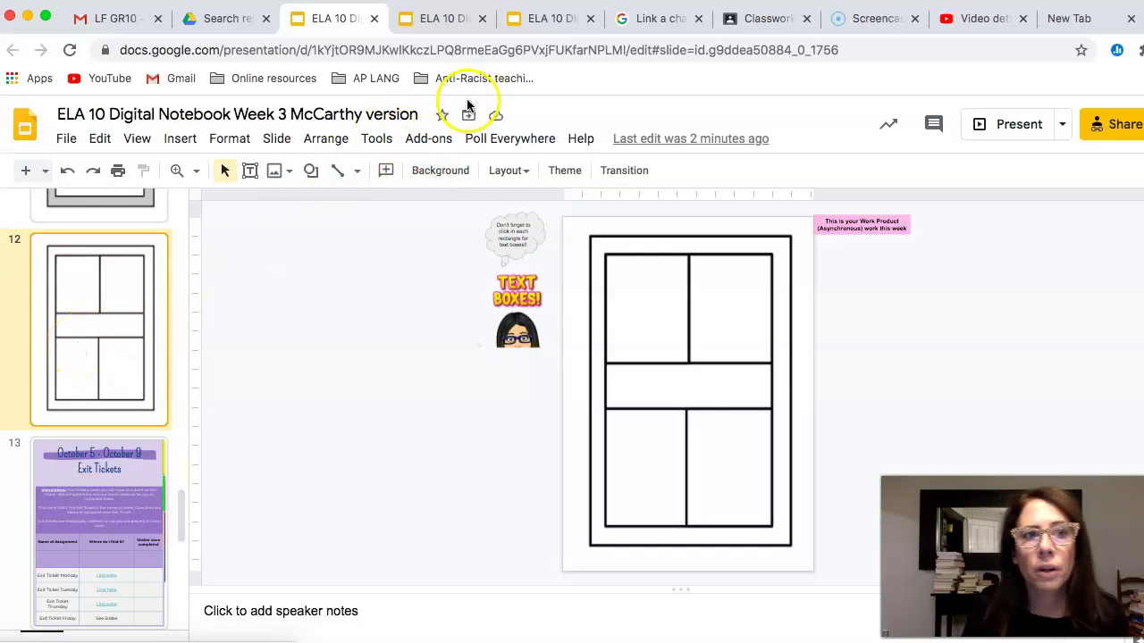
left_click(100, 140)
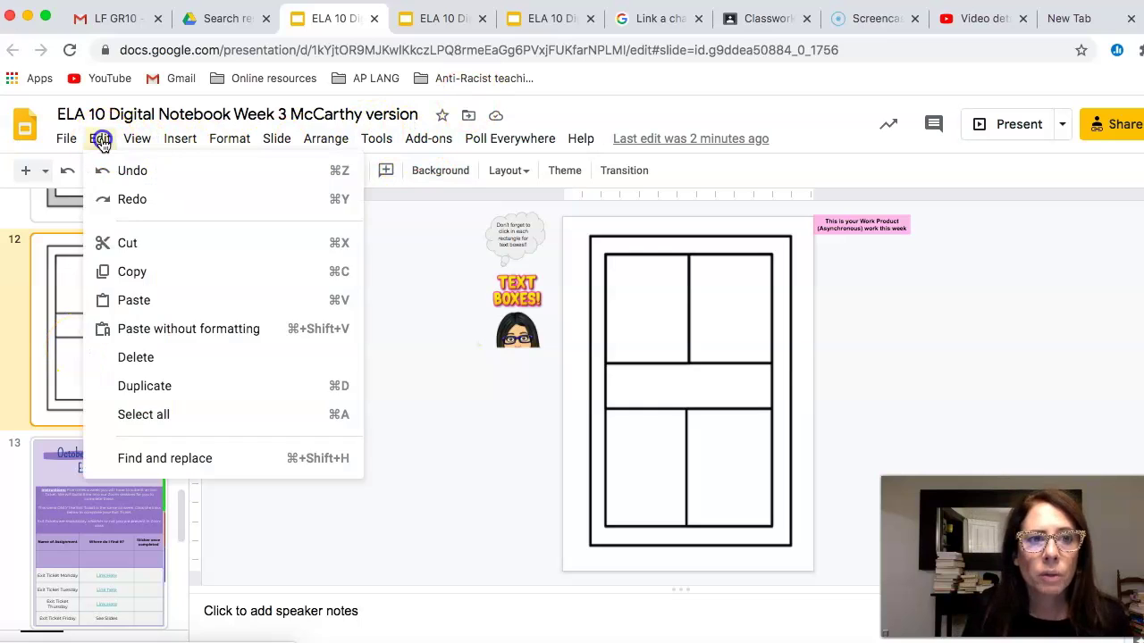
left_click(25, 320)
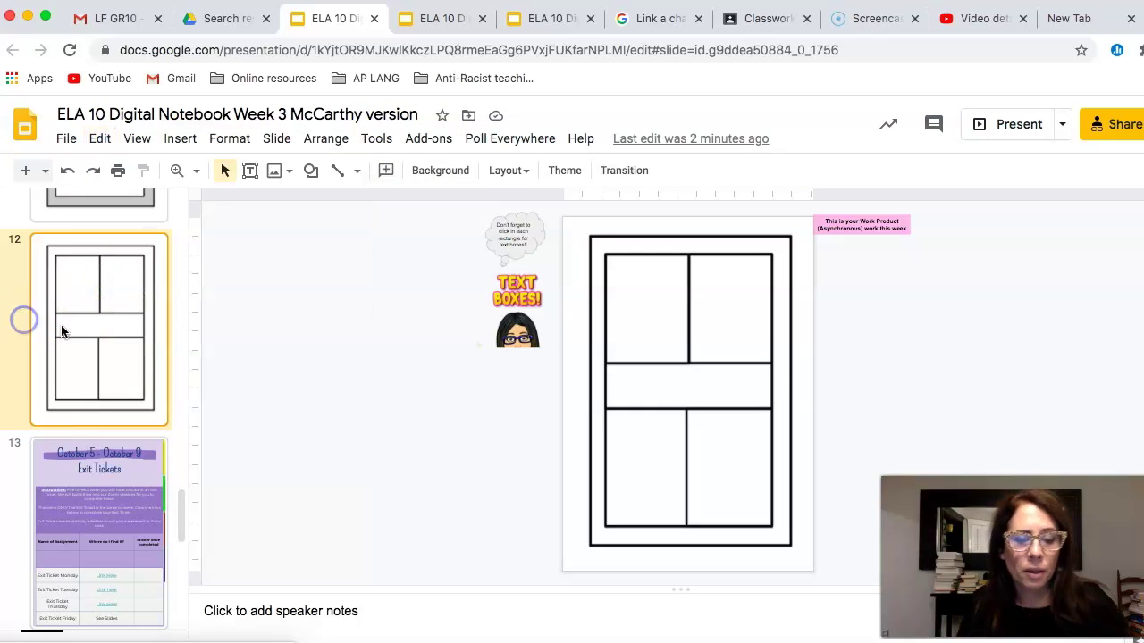
left_click(439, 25)
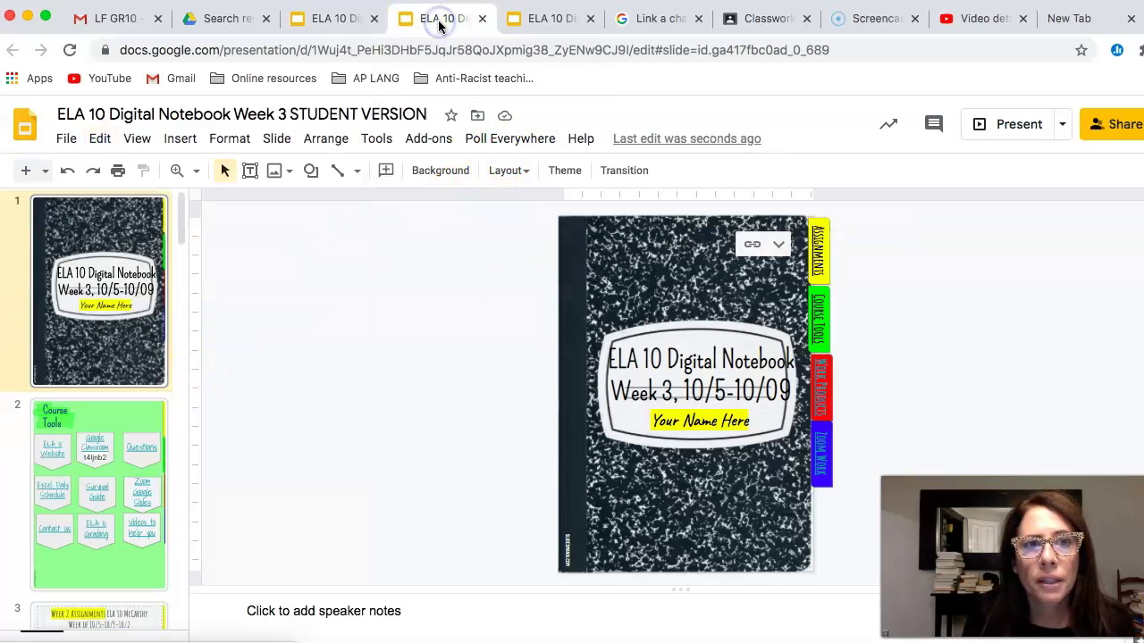
left_click(527, 19)
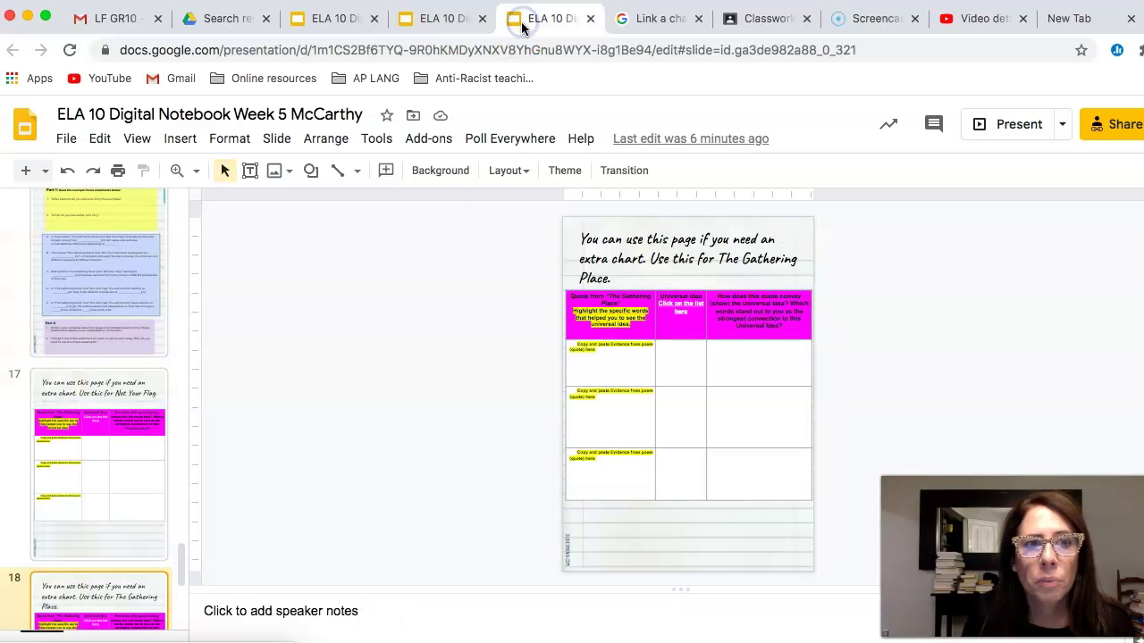
Paste the comic-panel slide after slide 17 as a linked slide, keeping original styles.
left_click(103, 427)
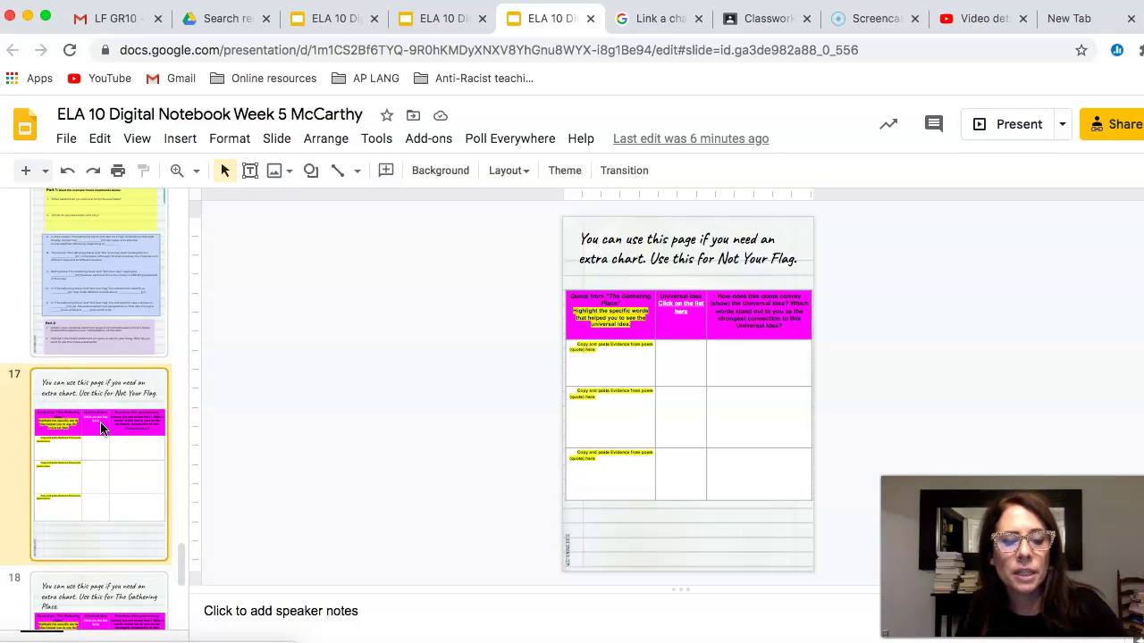
key("ctrl+v")
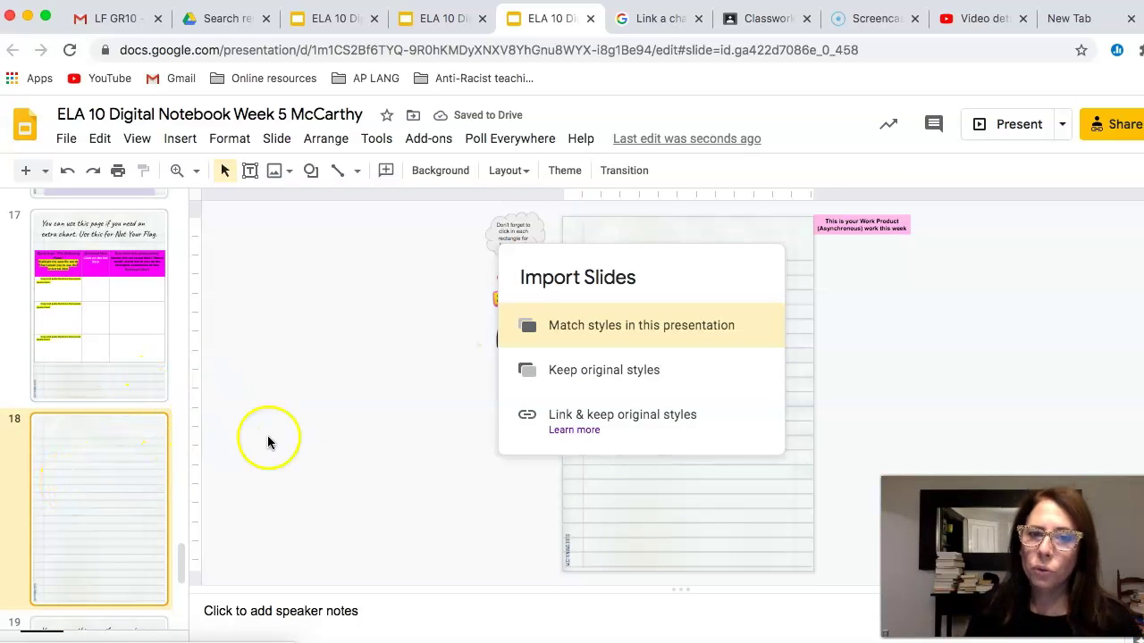
left_click(637, 426)
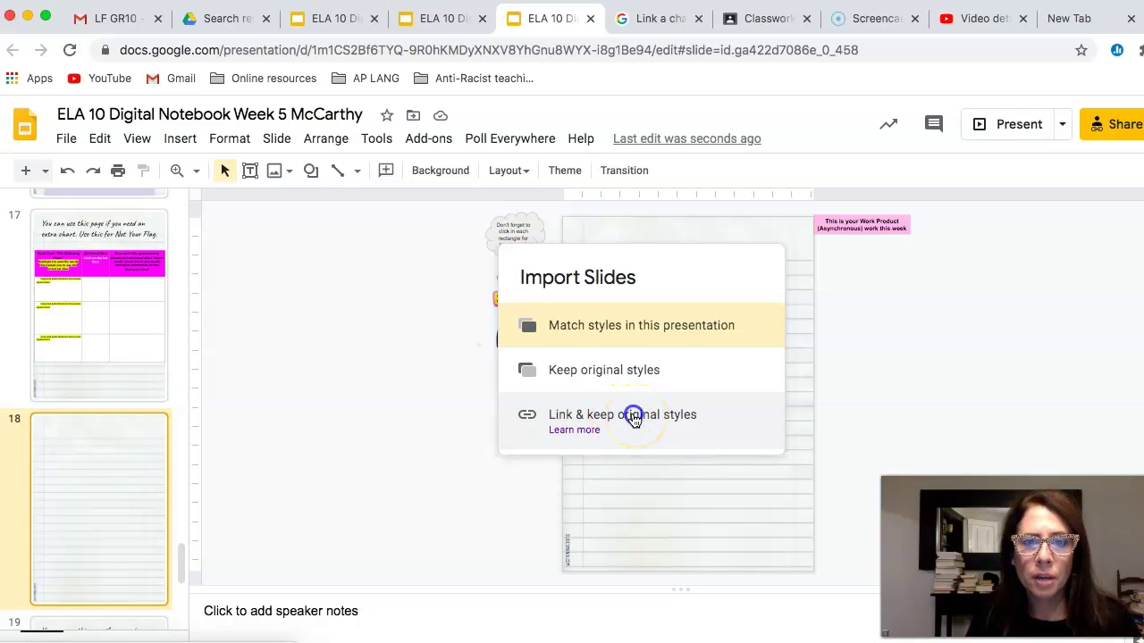